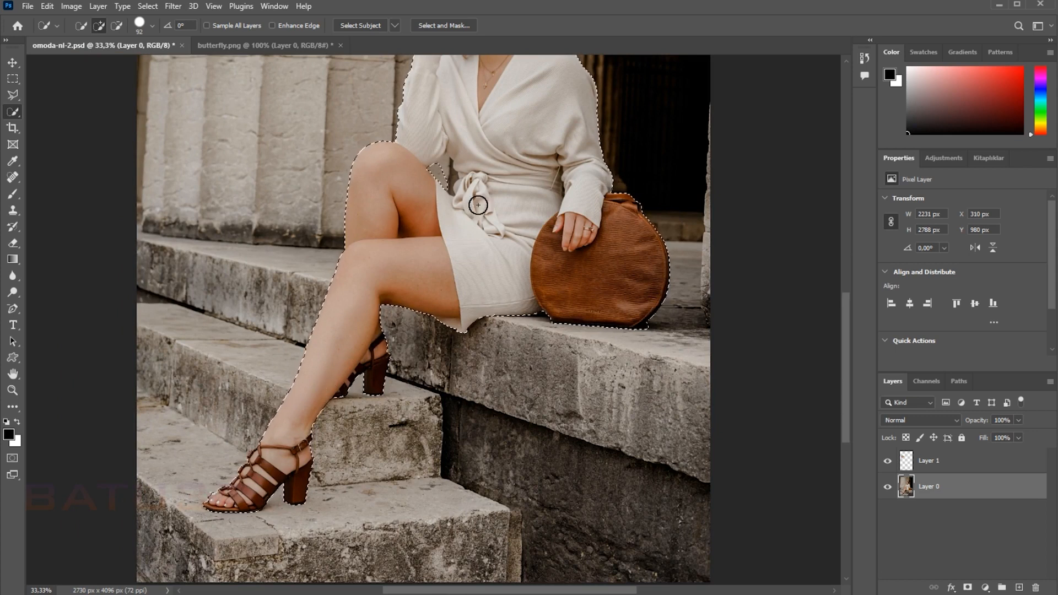
Step: Copy the selected woman and bag onto a separate layer and hide the original photo layer, Layer 0
{"action": "scroll", "coordinate": [480, 286], "scroll_direction": "up", "scroll_amount": 5}
{"action": "scroll", "coordinate": [480, 286], "scroll_direction": "right", "scroll_amount": 2}
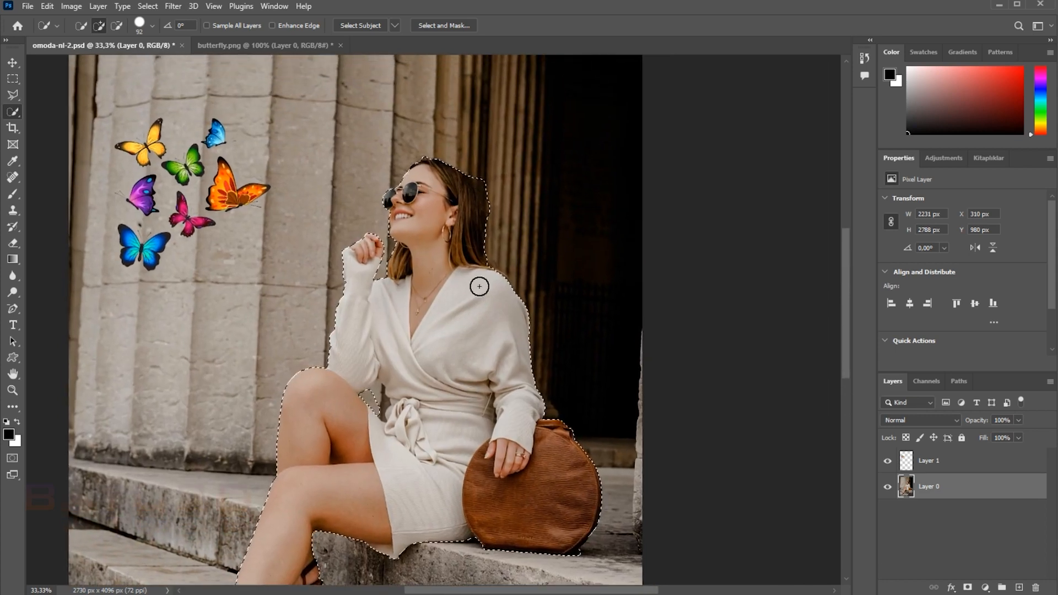
{"action": "key", "text": "ctrl+j"}
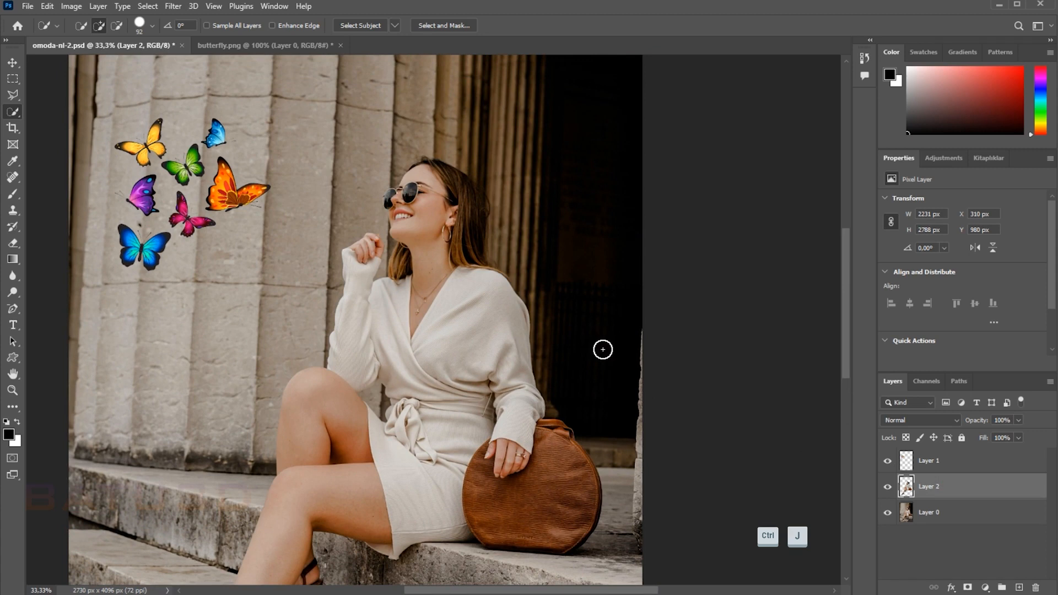
{"action": "left_click", "coordinate": [888, 516]}
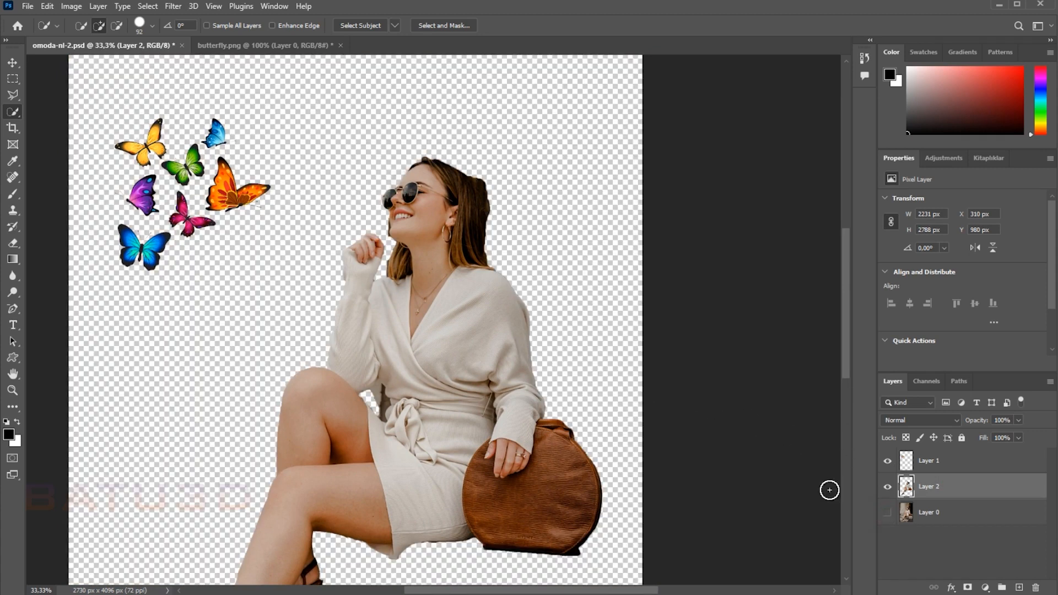
Step: Remove the leftover background from the cutout between the raised hand, face and hair using the Magic Wand
{"action": "key", "text": "ctrl+plus"}
{"action": "left_click_drag", "start_coordinate": [381, 222], "coordinate": [443, 408]}
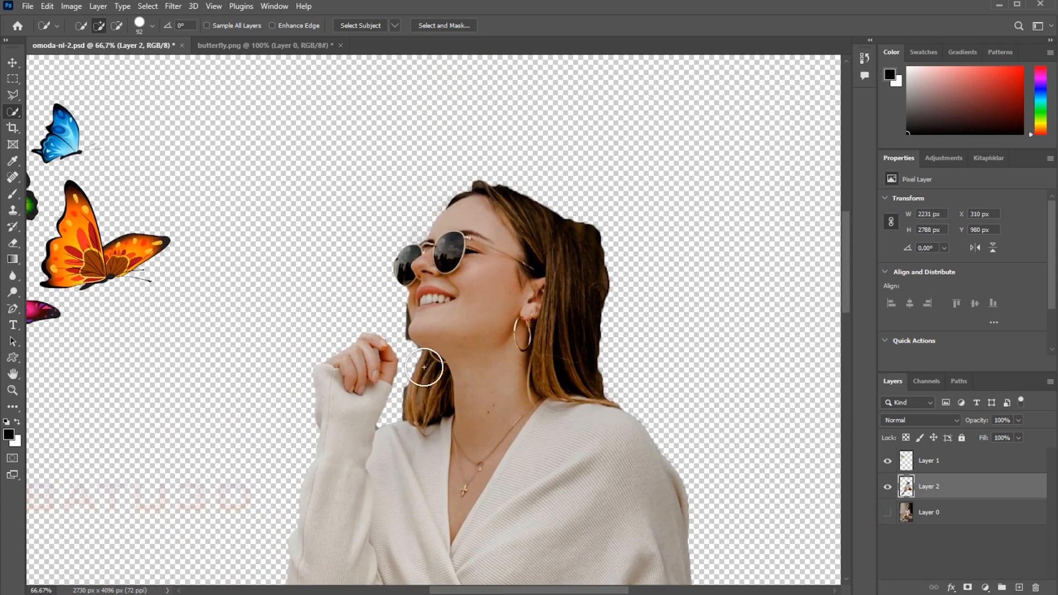
{"action": "key", "text": "ctrl+plus"}
{"action": "key", "text": "ctrl+plus"}
{"action": "right_click", "coordinate": [12, 114]}
{"action": "left_click", "coordinate": [72, 136]}
{"action": "left_click", "coordinate": [345, 302]}
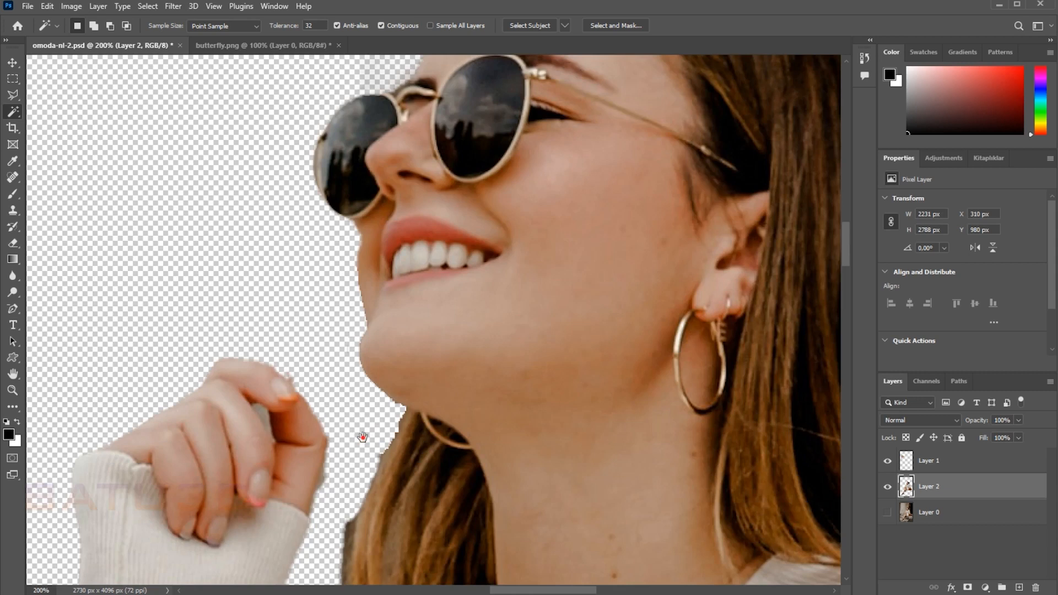
{"action": "left_click_drag", "start_coordinate": [363, 437], "coordinate": [297, 255]}
{"action": "left_click", "coordinate": [220, 429]}
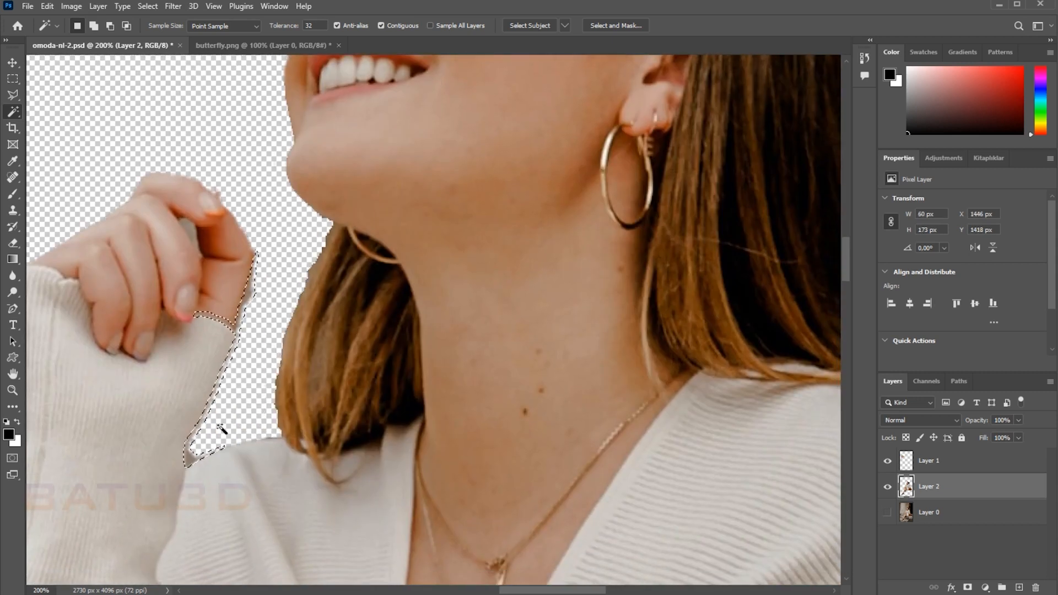
{"action": "key", "text": "Delete"}
{"action": "key", "text": "ctrl+d"}
{"action": "left_click_drag", "start_coordinate": [623, 255], "coordinate": [352, 322]}
{"action": "left_click", "coordinate": [189, 295]}
{"action": "key", "text": "ctrl+d"}
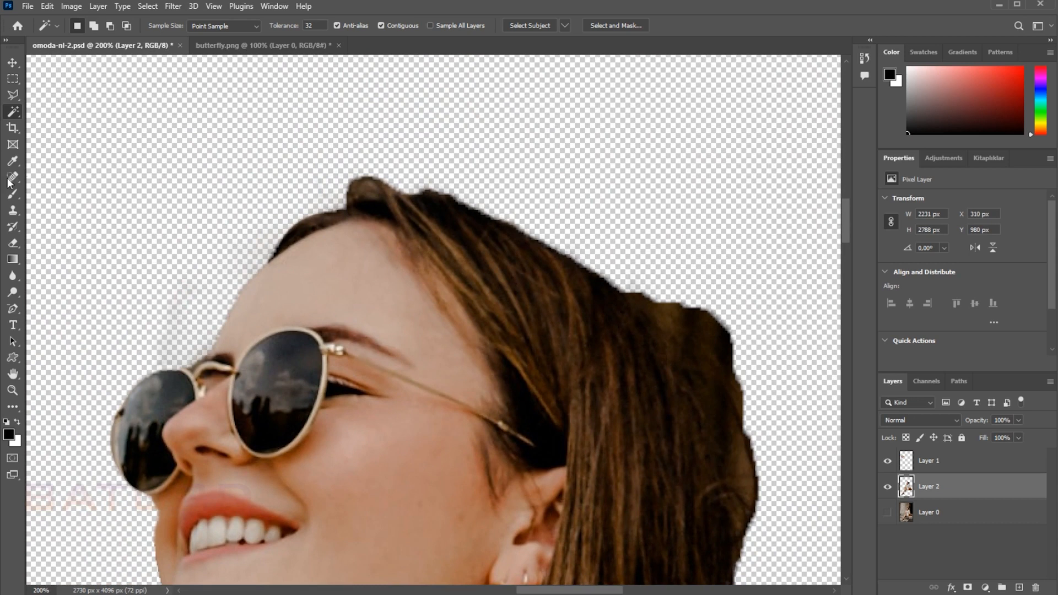
Step: Erase the leftover dark background around the top and back of the woman's hair
{"action": "left_click", "coordinate": [13, 243]}
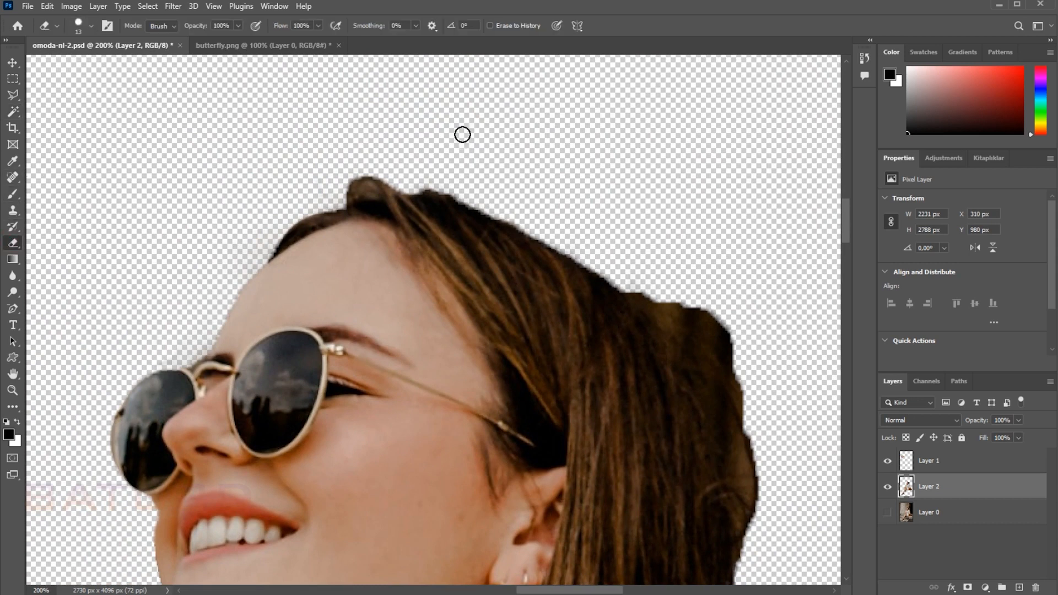
{"action": "mouse_move", "coordinate": [663, 263]}
{"action": "left_mouse_down"}
{"action": "mouse_move", "coordinate": [476, 164]}
{"action": "mouse_move", "coordinate": [472, 195]}
{"action": "mouse_move", "coordinate": [514, 242]}
{"action": "mouse_move", "coordinate": [488, 181]}
{"action": "mouse_move", "coordinate": [561, 251]}
{"action": "mouse_move", "coordinate": [518, 201]}
{"action": "mouse_move", "coordinate": [500, 202]}
{"action": "mouse_move", "coordinate": [537, 237]}
{"action": "mouse_move", "coordinate": [493, 213]}
{"action": "mouse_move", "coordinate": [535, 267]}
{"action": "mouse_move", "coordinate": [554, 321]}
{"action": "mouse_move", "coordinate": [558, 426]}
{"action": "mouse_move", "coordinate": [558, 292]}
{"action": "mouse_move", "coordinate": [533, 227]}
{"action": "left_mouse_up"}
{"action": "mouse_move", "coordinate": [569, 397]}
{"action": "left_mouse_down"}
{"action": "mouse_move", "coordinate": [583, 316]}
{"action": "mouse_move", "coordinate": [585, 56]}
{"action": "left_mouse_up"}
{"action": "mouse_move", "coordinate": [569, 159]}
{"action": "left_mouse_down"}
{"action": "mouse_move", "coordinate": [558, 184]}
{"action": "mouse_move", "coordinate": [563, 144]}
{"action": "mouse_move", "coordinate": [558, 285]}
{"action": "mouse_move", "coordinate": [571, 341]}
{"action": "mouse_move", "coordinate": [585, 323]}
{"action": "left_mouse_up"}
{"action": "left_click_drag", "start_coordinate": [556, 265], "coordinate": [572, 350]}
{"action": "left_click_drag", "start_coordinate": [755, 543], "coordinate": [618, 201]}
Step: Trim the dark fringe beside the rear shoe's heel using a Polygonal Lasso selection, then deselect
{"action": "key", "text": "ctrl+minus"}
{"action": "left_click_drag", "start_coordinate": [658, 452], "coordinate": [579, 260]}
{"action": "mouse_move", "coordinate": [571, 518]}
{"action": "left_mouse_down"}
{"action": "mouse_move", "coordinate": [553, 266]}
{"action": "mouse_move", "coordinate": [531, 273]}
{"action": "left_mouse_up"}
{"action": "left_click_drag", "start_coordinate": [609, 295], "coordinate": [596, 238]}
{"action": "mouse_move", "coordinate": [331, 543]}
{"action": "left_mouse_down"}
{"action": "mouse_move", "coordinate": [302, 269]}
{"action": "mouse_move", "coordinate": [500, 289]}
{"action": "left_mouse_up"}
{"action": "mouse_move", "coordinate": [328, 267]}
{"action": "left_mouse_down"}
{"action": "mouse_move", "coordinate": [288, 260]}
{"action": "mouse_move", "coordinate": [356, 263]}
{"action": "mouse_move", "coordinate": [276, 261]}
{"action": "mouse_move", "coordinate": [406, 261]}
{"action": "left_mouse_up"}
{"action": "left_click_drag", "start_coordinate": [262, 301], "coordinate": [530, 298]}
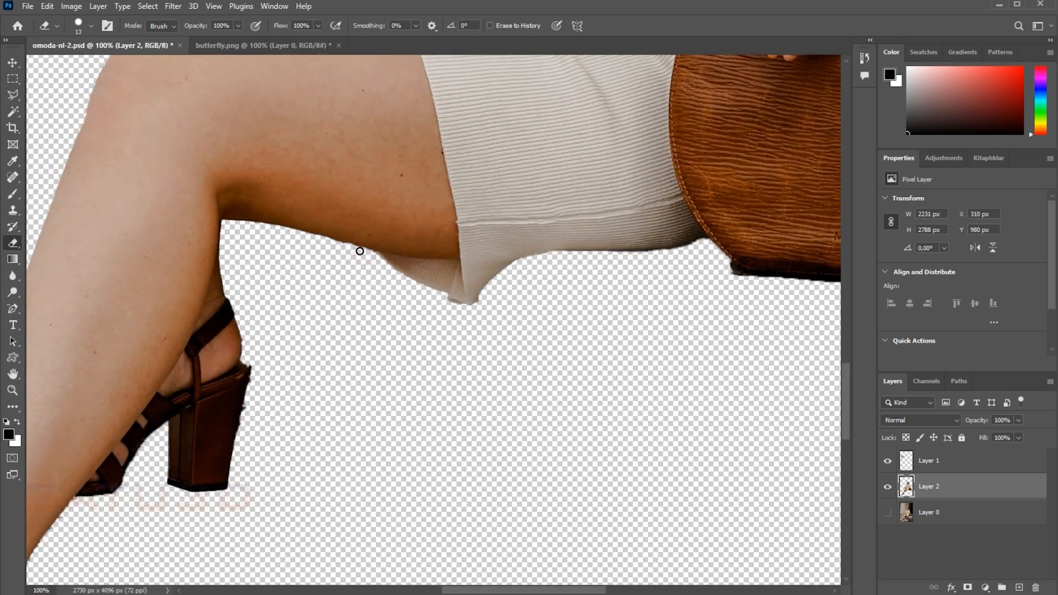
{"action": "key", "text": "l"}
{"action": "left_click", "coordinate": [251, 367]}
{"action": "left_click", "coordinate": [237, 437]}
{"action": "left_click", "coordinate": [269, 428]}
{"action": "left_click", "coordinate": [269, 370]}
{"action": "left_click", "coordinate": [251, 367]}
{"action": "key", "text": "ctrl+d"}
Step: Soften the cutout's edges along the front shoe, legs and knee with the Blur tool
{"action": "left_click_drag", "start_coordinate": [288, 402], "coordinate": [392, 303]}
{"action": "left_click", "coordinate": [13, 276]}
{"action": "mouse_move", "coordinate": [331, 353]}
{"action": "left_mouse_down"}
{"action": "mouse_move", "coordinate": [337, 415]}
{"action": "mouse_move", "coordinate": [322, 499]}
{"action": "left_mouse_up"}
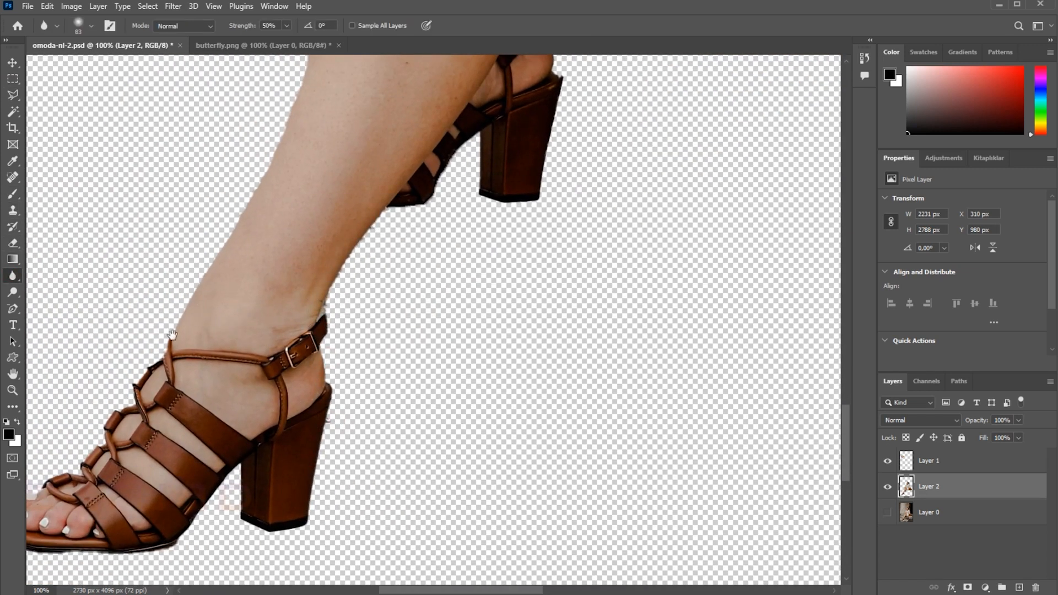
{"action": "left_click_drag", "start_coordinate": [172, 334], "coordinate": [370, 240]}
{"action": "left_click_drag", "start_coordinate": [485, 66], "coordinate": [330, 286]}
{"action": "left_click_drag", "start_coordinate": [419, 82], "coordinate": [350, 331]}
{"action": "left_click_drag", "start_coordinate": [386, 77], "coordinate": [203, 279]}
Step: Trace a Pen path along the thigh and skirt edge and up beside the belt bow, around the leftover background
{"action": "left_click_drag", "start_coordinate": [407, 392], "coordinate": [406, 243]}
{"action": "key", "text": "ctrl+plus"}
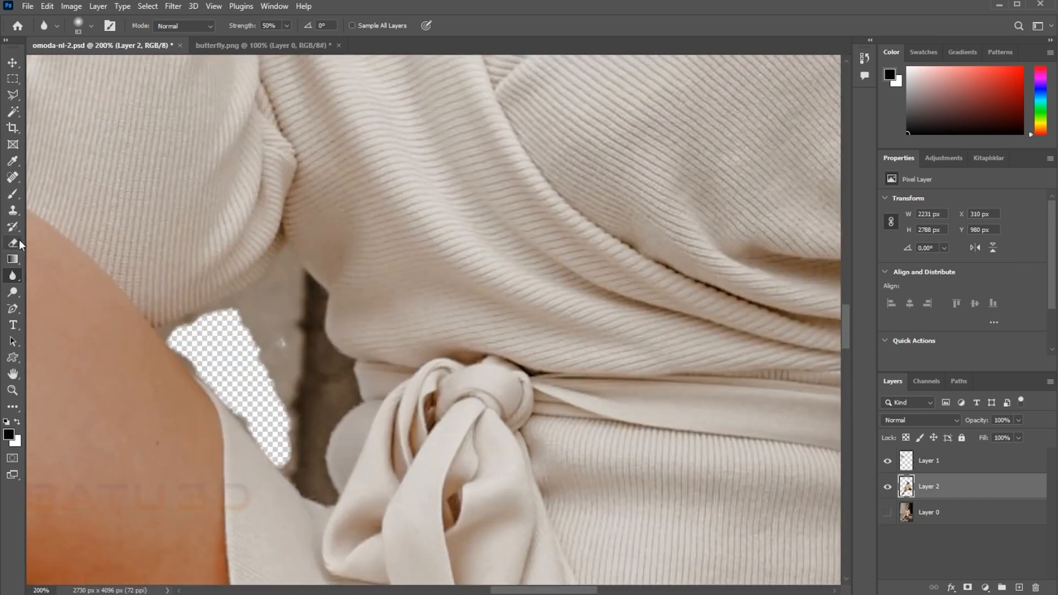
{"action": "left_click", "coordinate": [13, 309]}
{"action": "left_click", "coordinate": [52, 309]}
{"action": "left_click", "coordinate": [151, 327]}
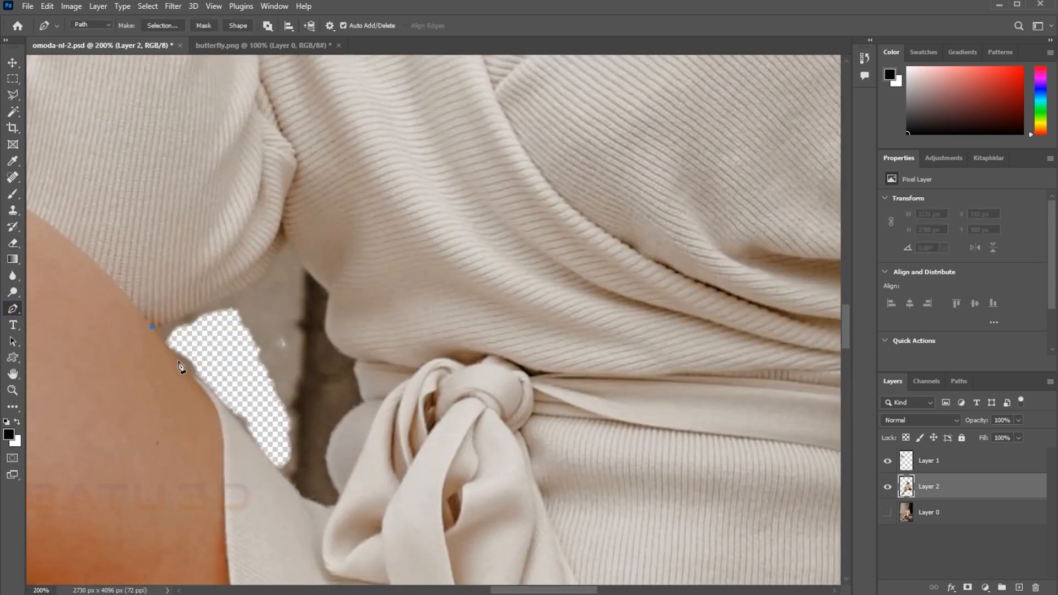
{"action": "left_click_drag", "start_coordinate": [276, 466], "coordinate": [346, 508]}
{"action": "left_click_drag", "start_coordinate": [337, 497], "coordinate": [337, 490]}
{"action": "key", "text": "ctrl+z"}
{"action": "left_click_drag", "start_coordinate": [362, 400], "coordinate": [422, 357]}
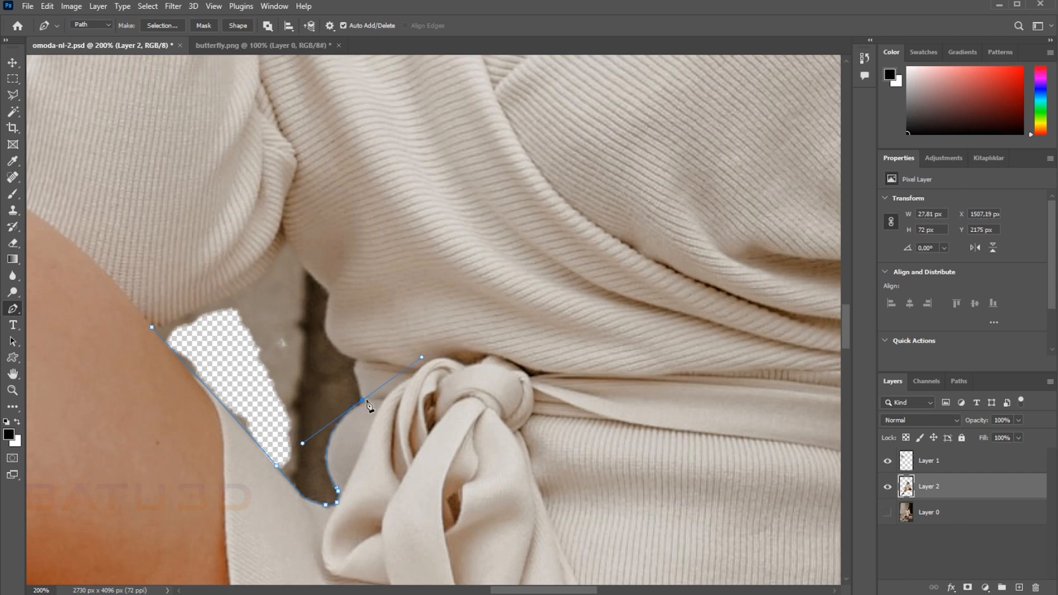
Step: Continue the Pen path along the waist and under the sleeve, and close it at its starting point on the knee
{"action": "left_click_drag", "start_coordinate": [304, 449], "coordinate": [302, 438]}
{"action": "left_click_drag", "start_coordinate": [370, 340], "coordinate": [353, 377]}
{"action": "key", "text": "ctrl+z"}
{"action": "left_click_drag", "start_coordinate": [329, 293], "coordinate": [347, 236]}
{"action": "left_click", "coordinate": [330, 293], "text": "alt"}
{"action": "left_click", "coordinate": [285, 239], "text": "alt"}
{"action": "left_click", "coordinate": [153, 329]}
{"action": "left_click_drag", "start_coordinate": [52, 350], "coordinate": [97, 356]}
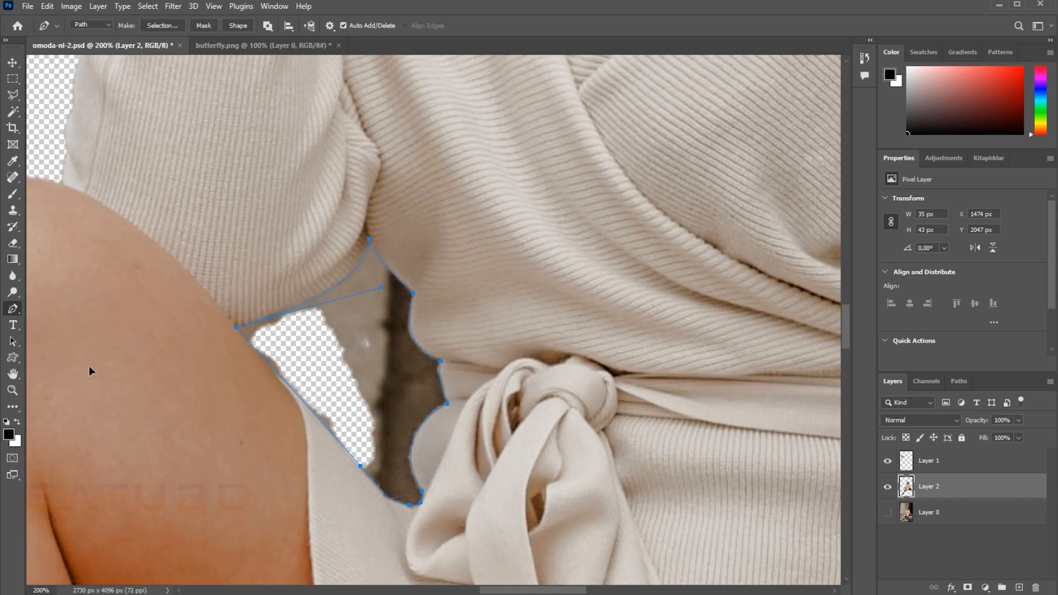
Step: Convert the closed path to a selection, delete the background inside the gap between arm and waist, and deselect
{"action": "right_click", "coordinate": [390, 349]}
{"action": "left_click", "coordinate": [417, 401]}
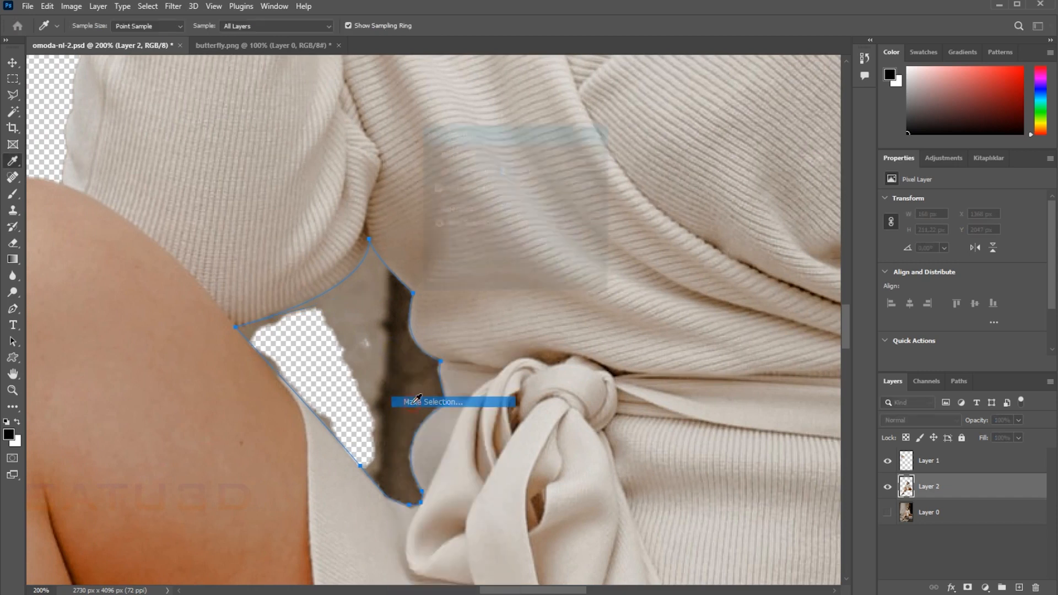
{"action": "left_click", "coordinate": [577, 174]}
{"action": "key", "text": "Delete"}
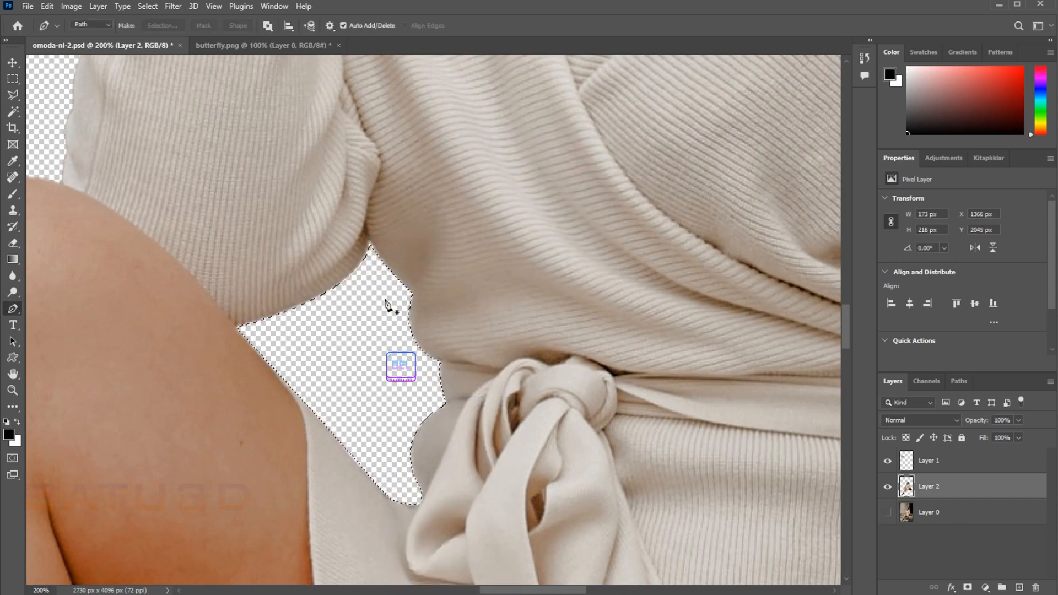
{"action": "left_click", "coordinate": [12, 80]}
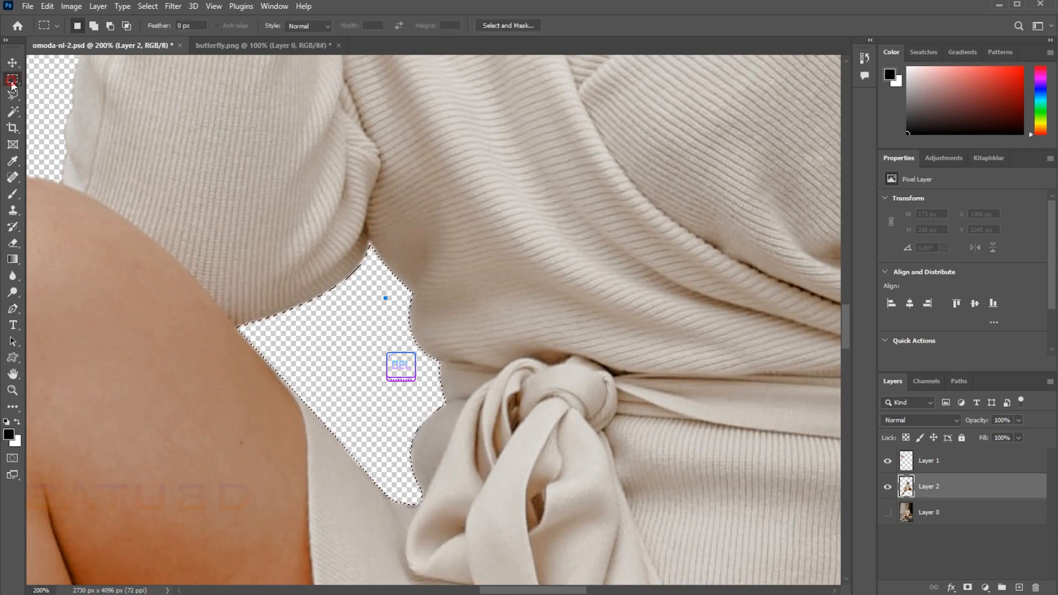
{"action": "scroll", "coordinate": [477, 350], "scroll_direction": "down", "scroll_amount": 5}
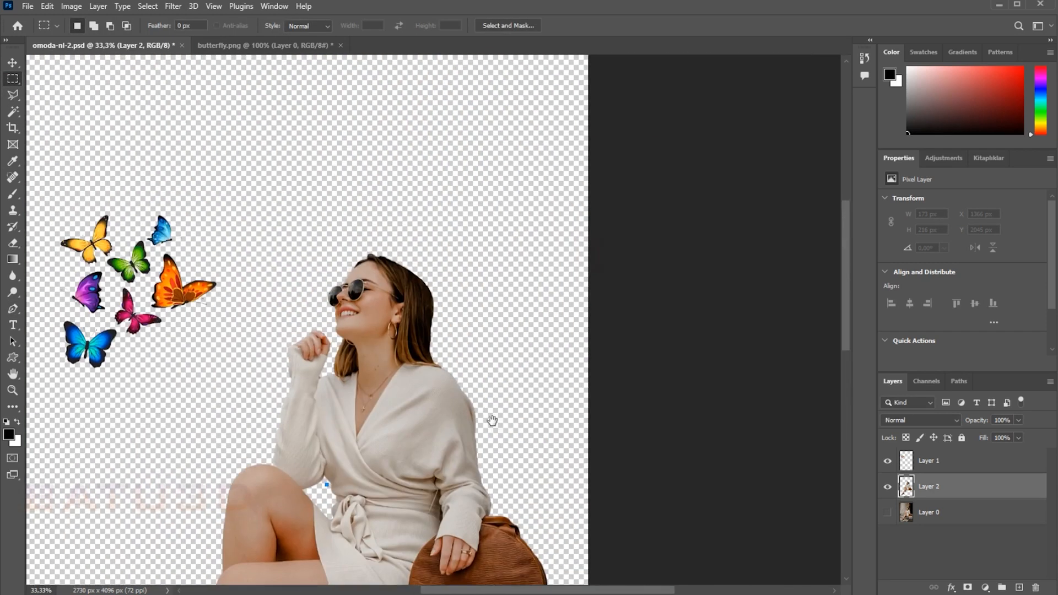
{"action": "left_click_drag", "start_coordinate": [491, 418], "coordinate": [602, 303]}
Step: Show Layer 0 and darken it with an Exposure adjustment layer at exposure -2,78 and gamma correction 0,98
{"action": "left_click", "coordinate": [937, 518]}
{"action": "left_click", "coordinate": [887, 512]}
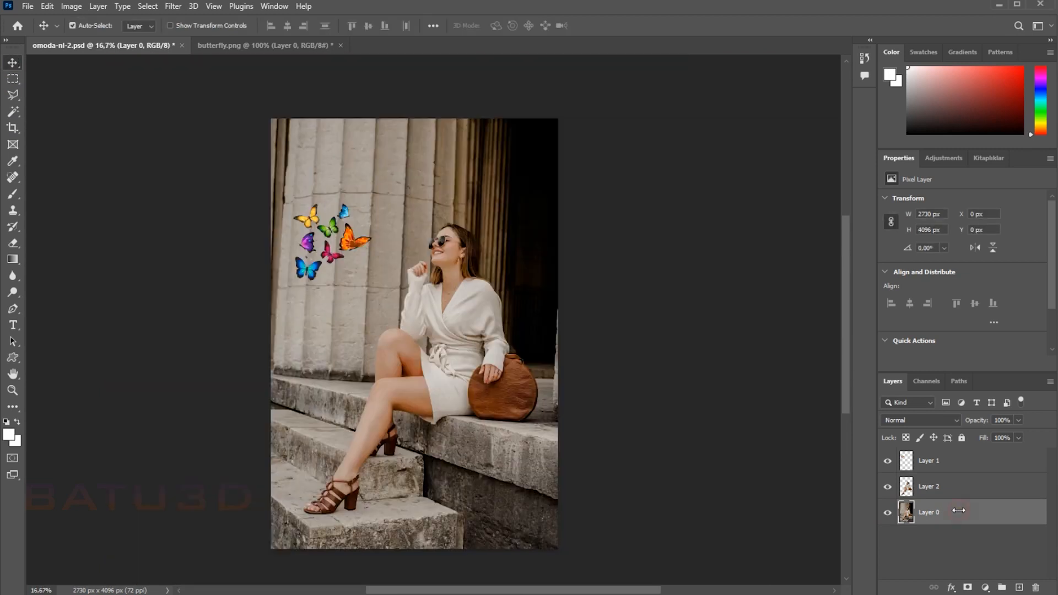
{"action": "left_click", "coordinate": [986, 587]}
{"action": "left_click", "coordinate": [1002, 433]}
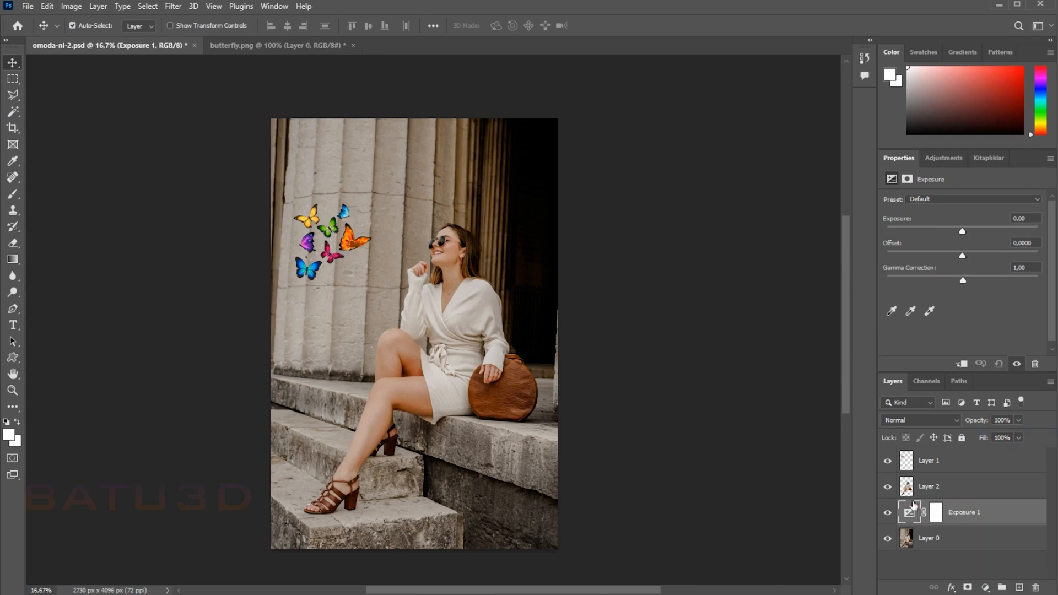
{"action": "left_click_drag", "start_coordinate": [962, 231], "coordinate": [931, 230]}
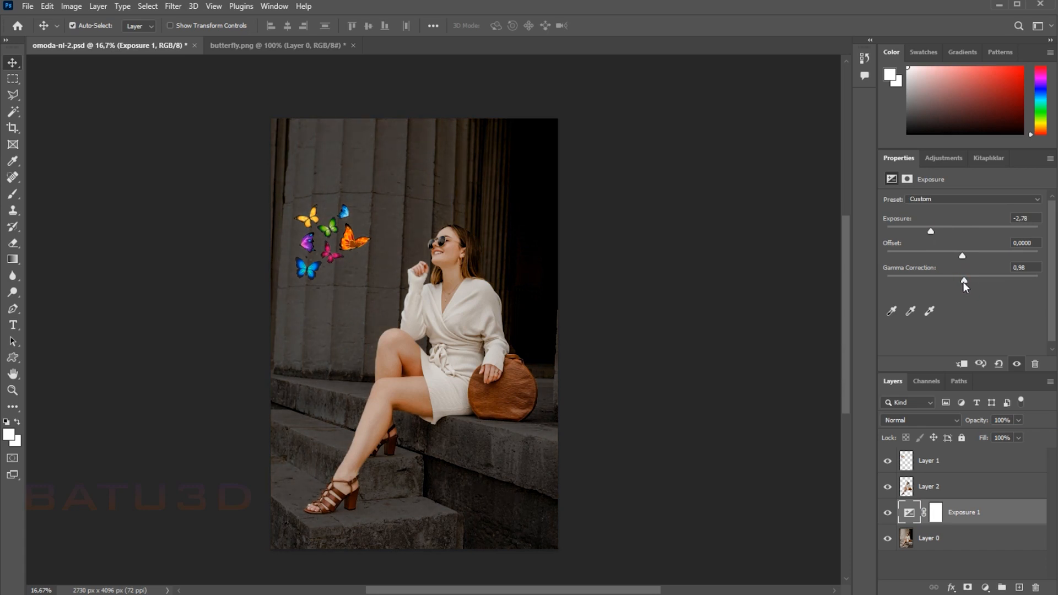
Step: Rename the butterfly layer, Layer 1, as Glow and convert it to a Smart Object
{"action": "left_click", "coordinate": [945, 463]}
{"action": "double_click", "coordinate": [929, 462]}
{"action": "type", "text": "Glow"}
{"action": "key", "text": "Return"}
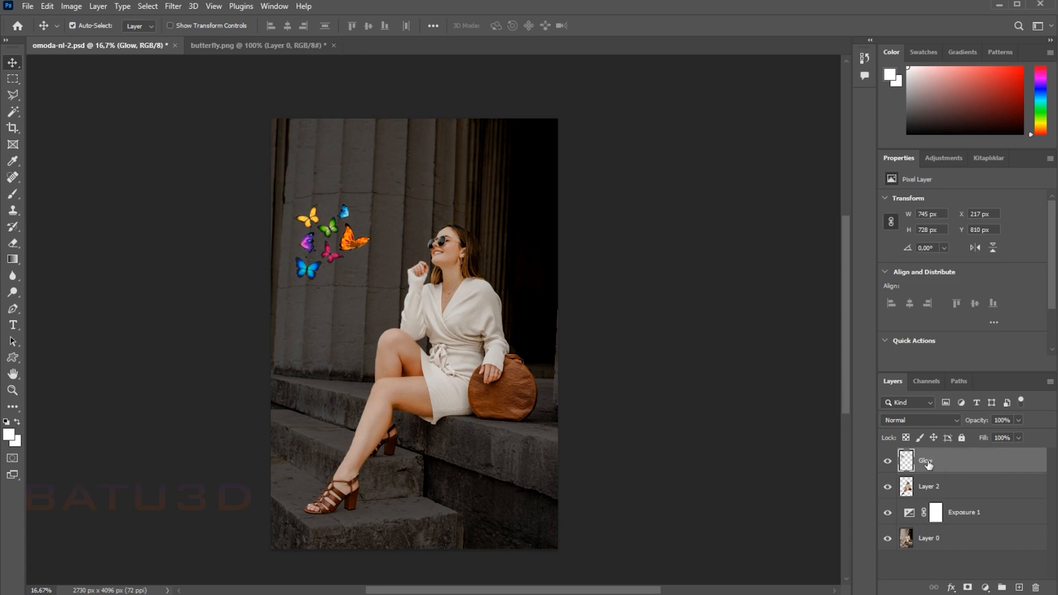
{"action": "right_click", "coordinate": [932, 462]}
{"action": "left_click", "coordinate": [981, 279]}
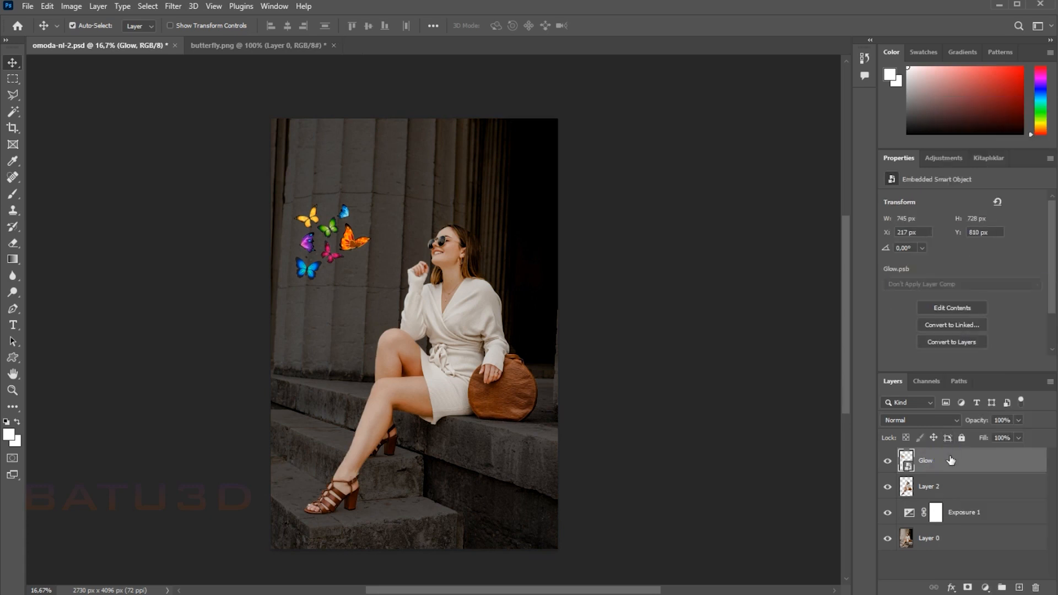
Step: Duplicate the Glow layer and put both butterfly layers in a group named Glow Effect
{"action": "left_click_drag", "start_coordinate": [968, 461], "coordinate": [1019, 588]}
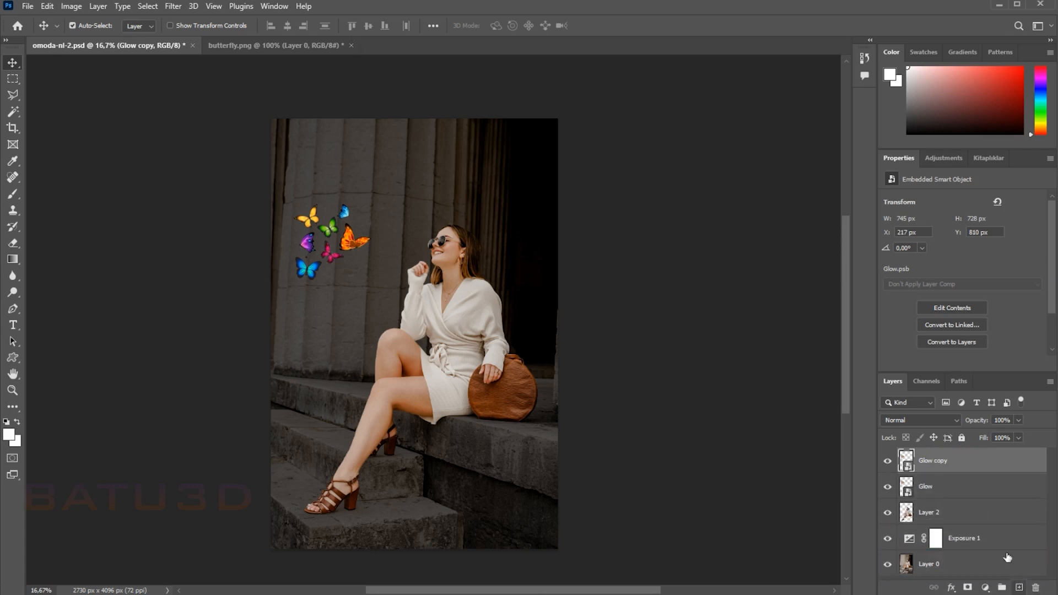
{"action": "left_click", "coordinate": [961, 485], "text": "shift"}
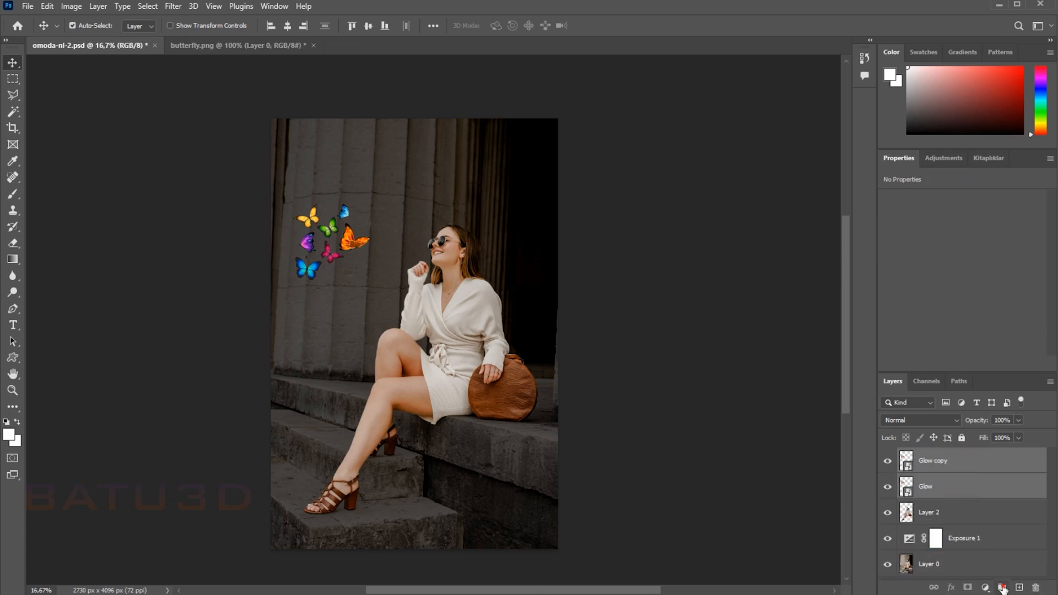
{"action": "left_click", "coordinate": [1004, 587]}
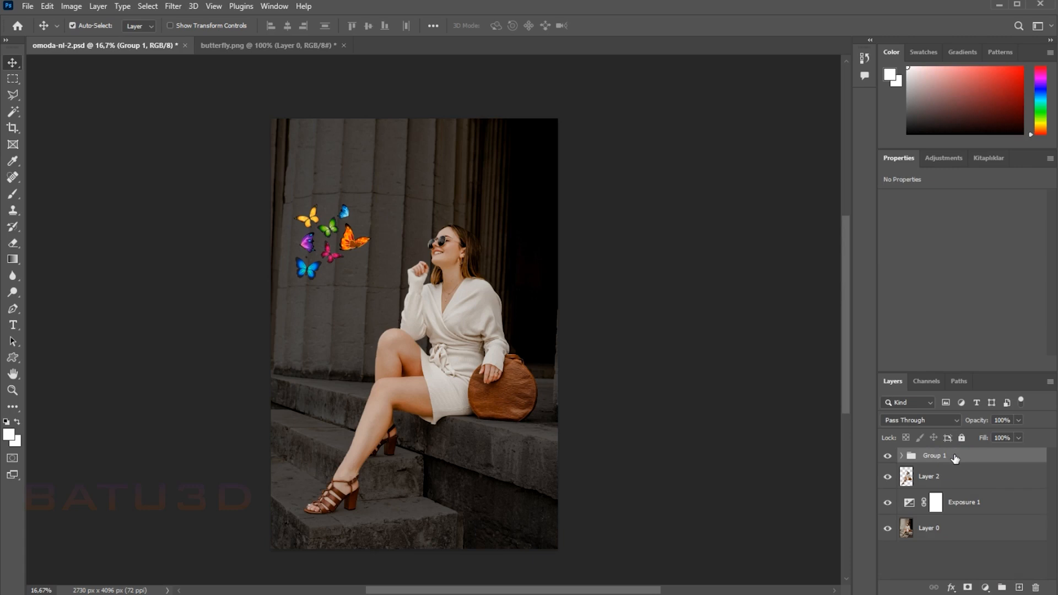
{"action": "double_click", "coordinate": [933, 455]}
{"action": "key", "text": "Return"}
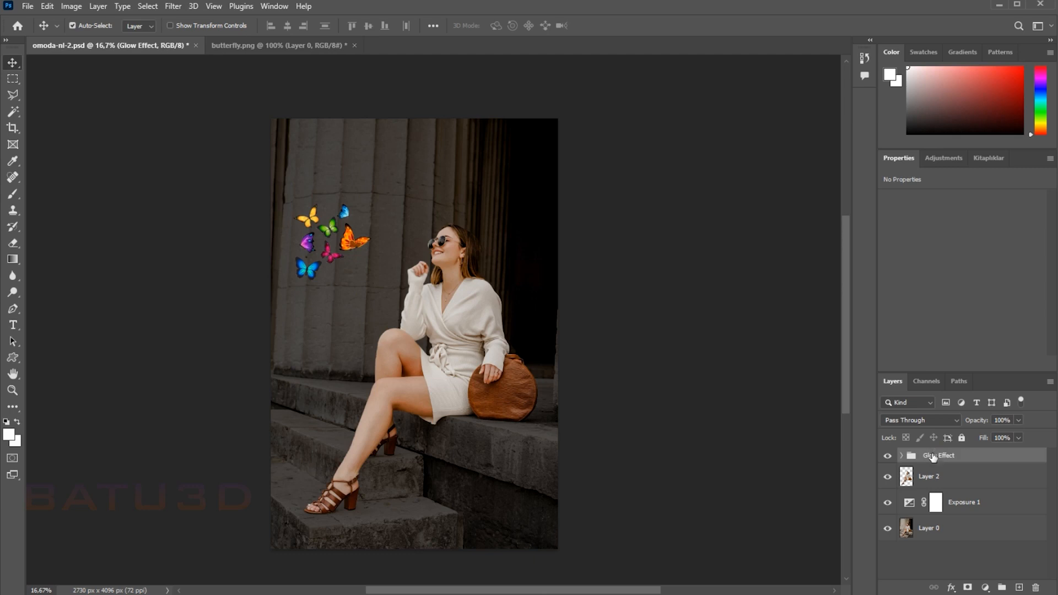
Step: Expand the Glow Effect group and set the Glow copy layer's blend mode to Screen
{"action": "left_click", "coordinate": [902, 455]}
{"action": "left_click", "coordinate": [955, 479]}
{"action": "right_click", "coordinate": [955, 478]}
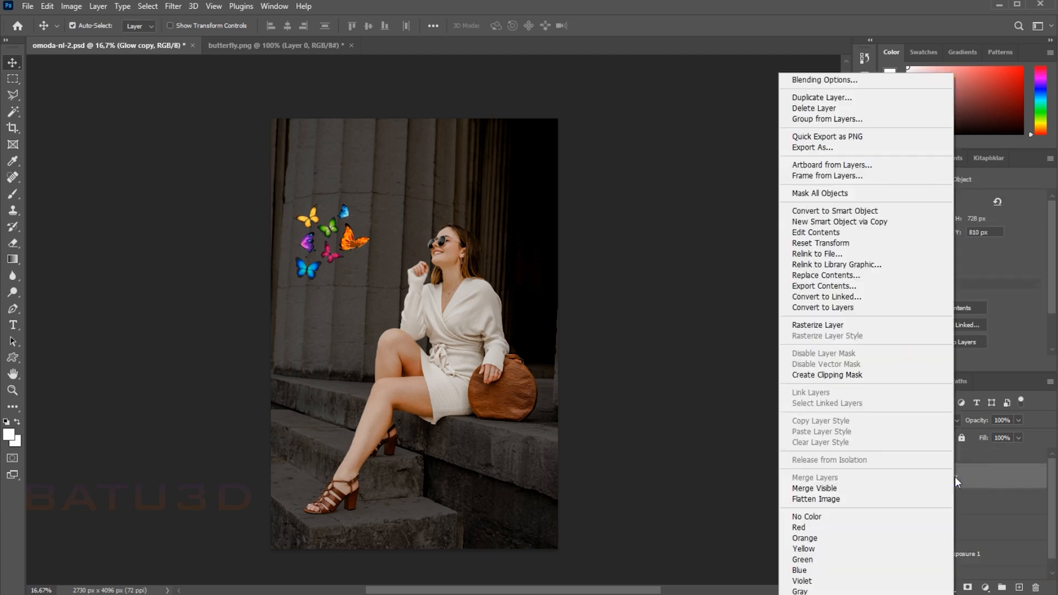
{"action": "left_click", "coordinate": [988, 469]}
{"action": "left_click", "coordinate": [936, 423]}
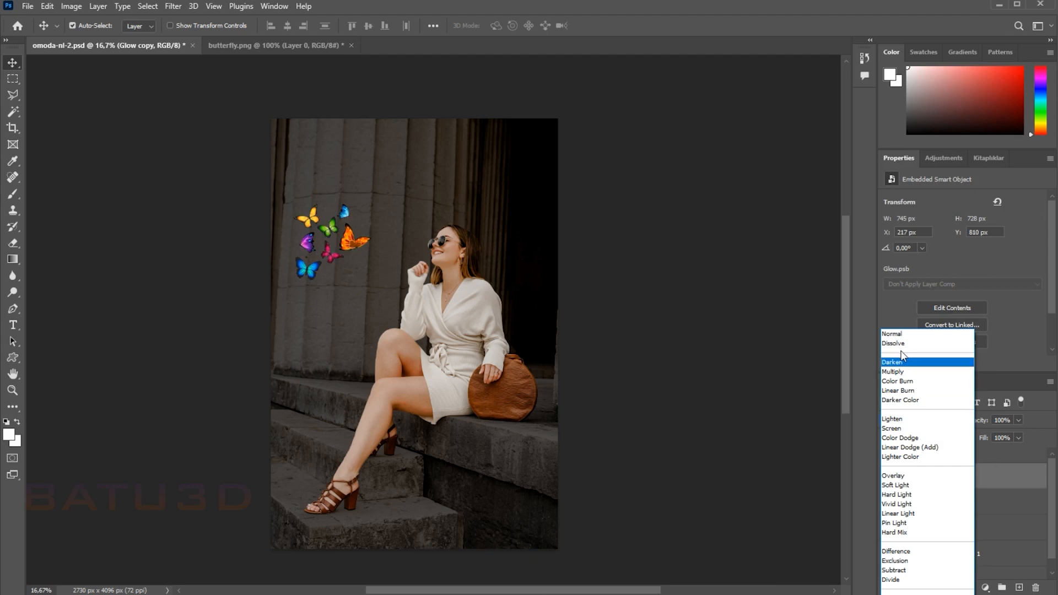
{"action": "left_click", "coordinate": [901, 428]}
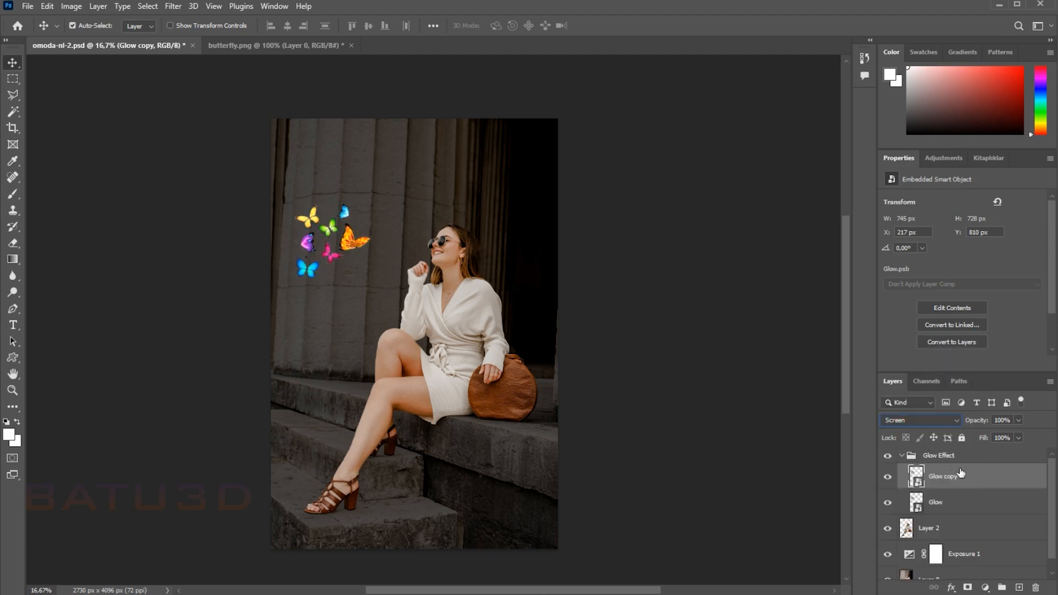
Step: Apply a Gaussian Blur with a 5-pixel radius to the Glow copy layer
{"action": "left_click", "coordinate": [173, 6]}
{"action": "mouse_move", "coordinate": [272, 165]}
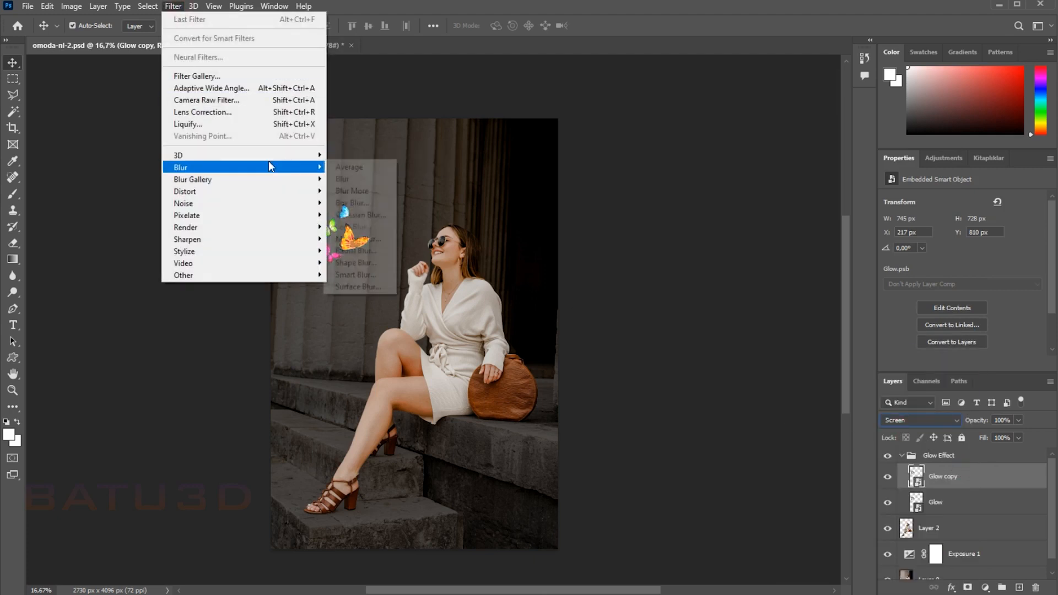
{"action": "left_click", "coordinate": [361, 213]}
{"action": "left_click_drag", "start_coordinate": [513, 117], "coordinate": [655, 116]}
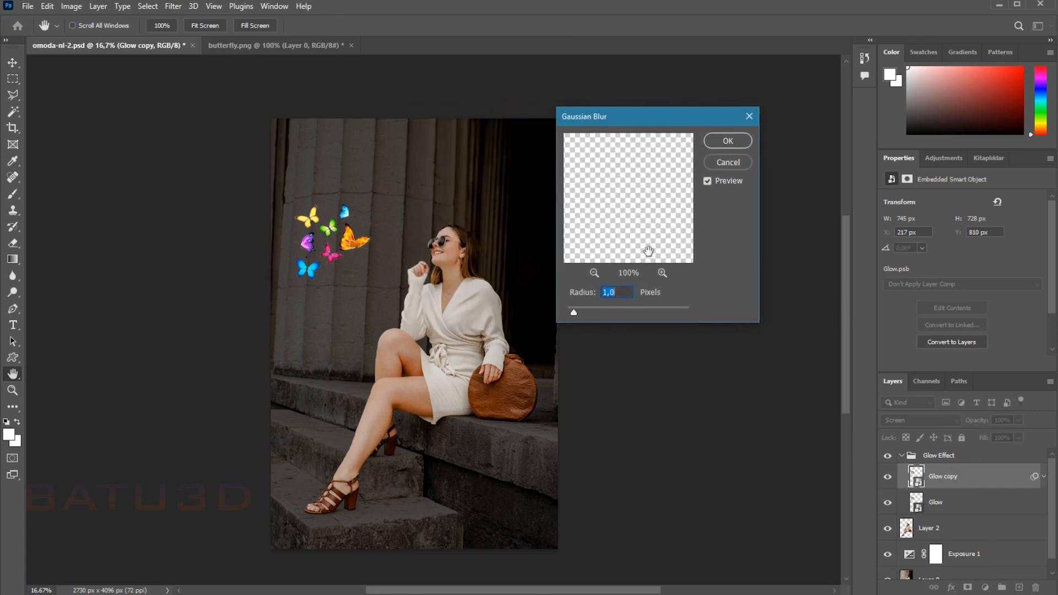
{"action": "type", "text": "5"}
{"action": "left_click", "coordinate": [726, 142]}
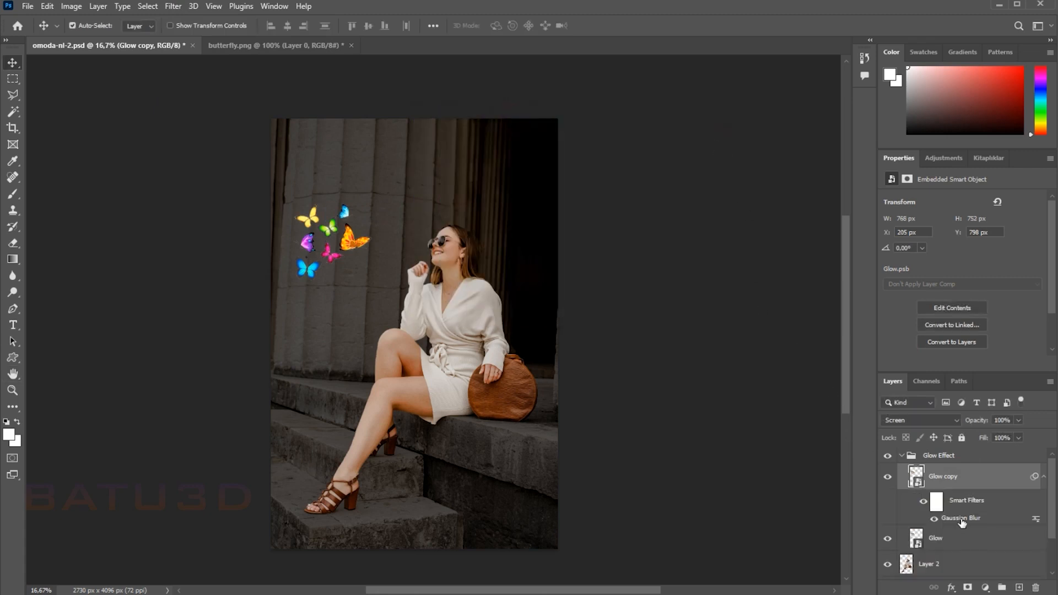
Step: Duplicate the blurred Glow copy layer within the Glow Effect group
{"action": "right_click", "coordinate": [960, 483]}
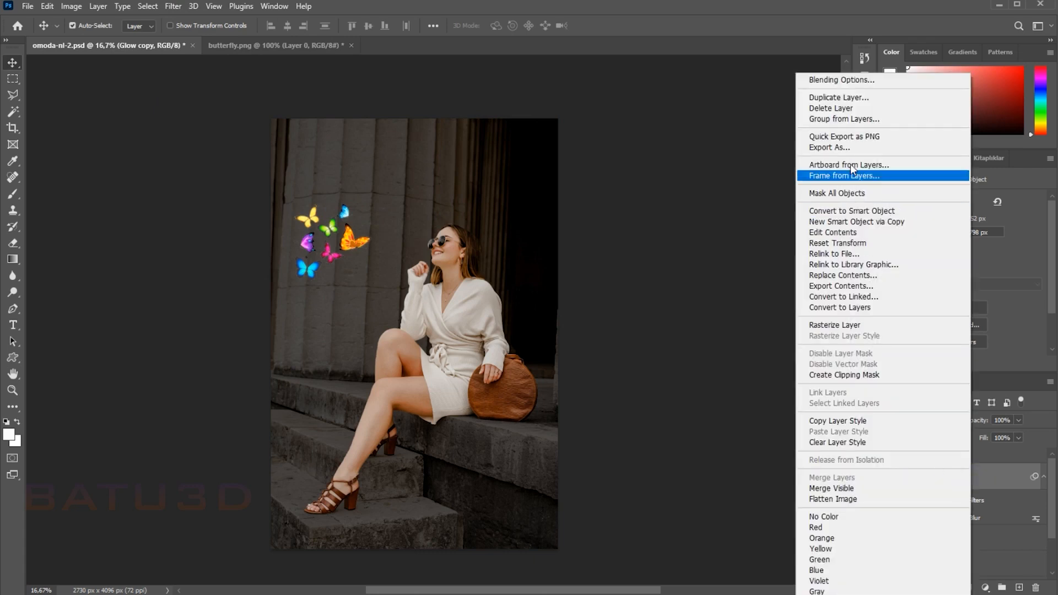
{"action": "left_click", "coordinate": [849, 98]}
{"action": "left_click", "coordinate": [634, 165]}
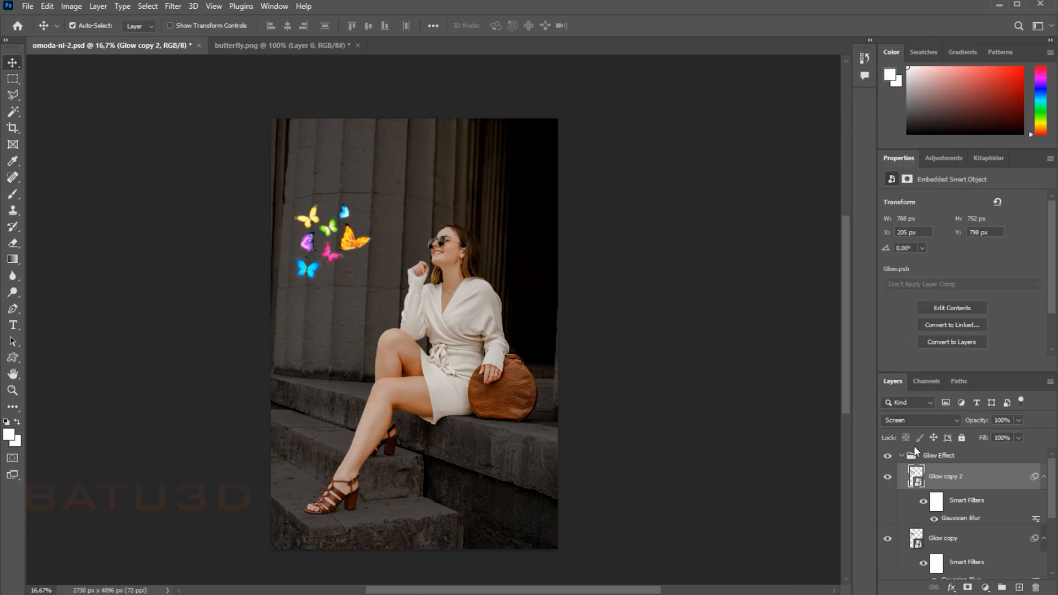
Step: Set the Gaussian Blur radius of the Glow copy 2 layer to 15 pixels
{"action": "double_click", "coordinate": [969, 520]}
{"action": "type", "text": "20"}
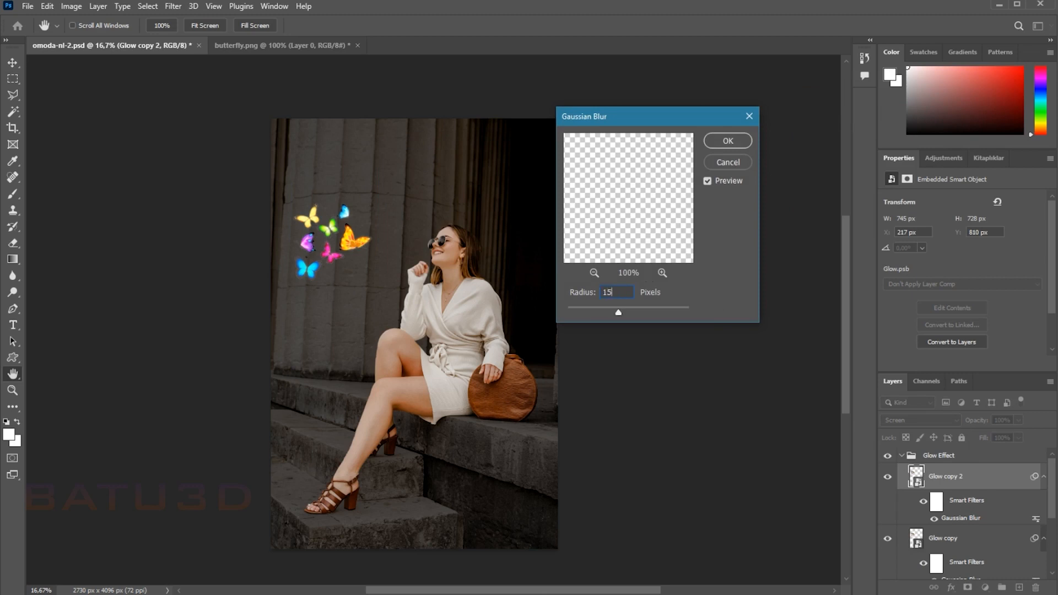
{"action": "left_click", "coordinate": [722, 142]}
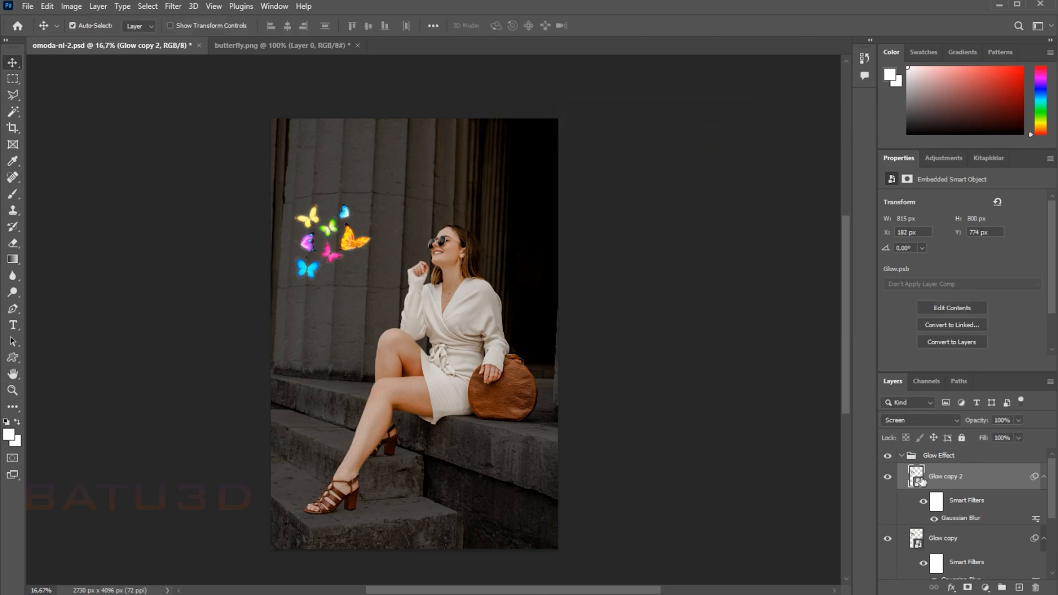
Step: Duplicate the Glow copy 2 layer and set the new copy's Gaussian Blur radius to 150 pixels
{"action": "key", "text": "ctrl+j"}
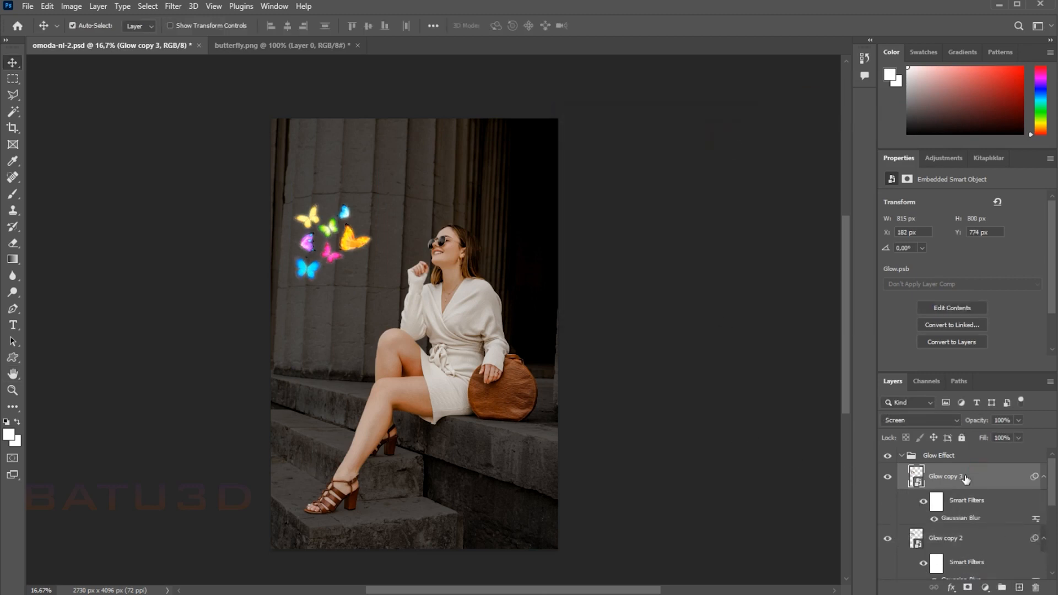
{"action": "double_click", "coordinate": [957, 518]}
{"action": "type", "text": "15"}
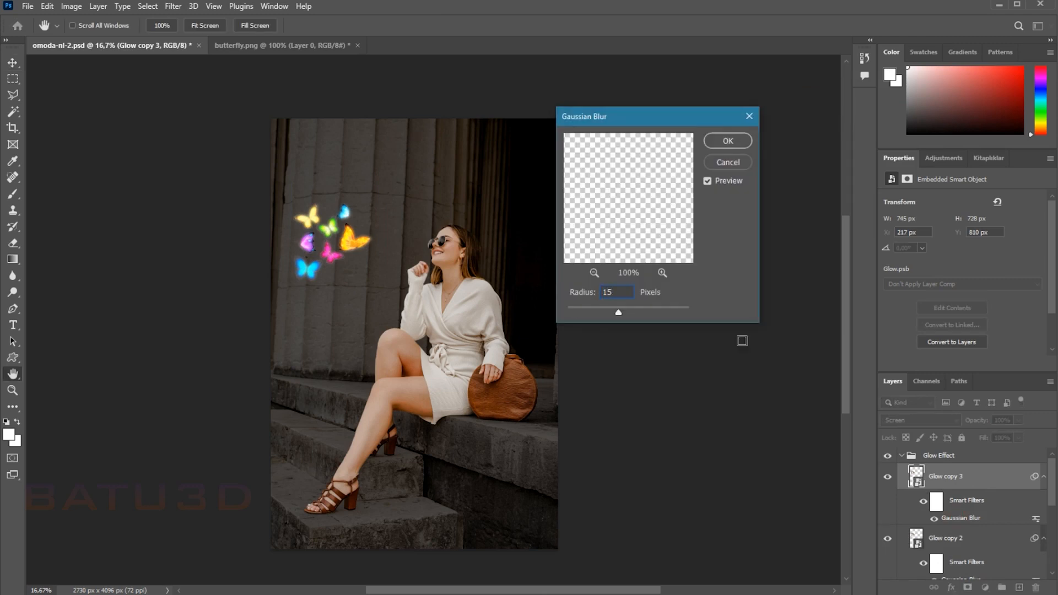
{"action": "type", "text": "0"}
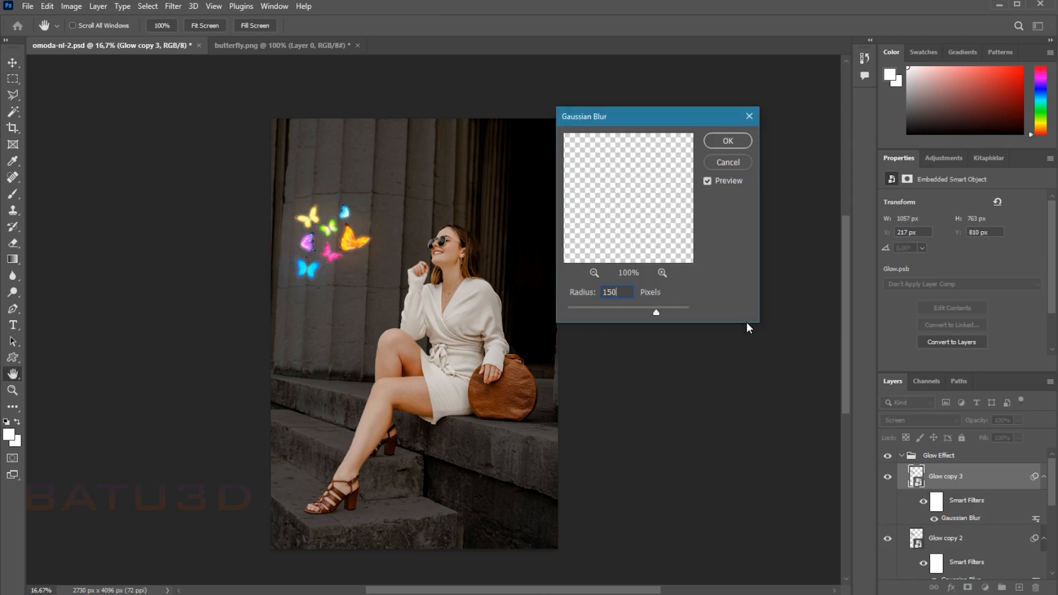
{"action": "left_click", "coordinate": [729, 142]}
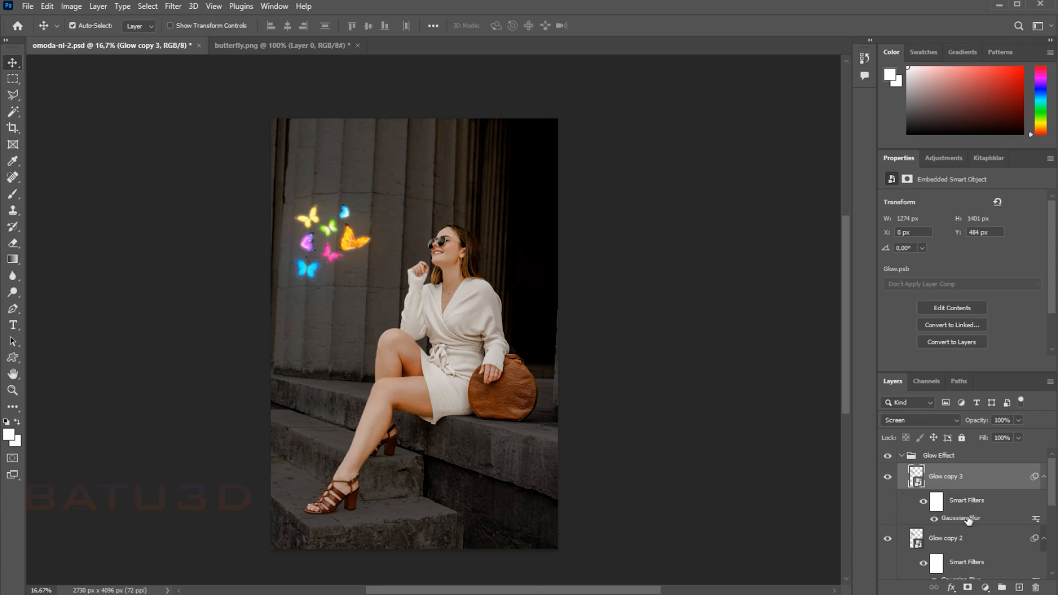
Step: Duplicate the Glow copy 3 layer and adjust the copy's Gaussian Blur, leaving the Glow Effect group collapsed
{"action": "key", "text": "ctrl+j"}
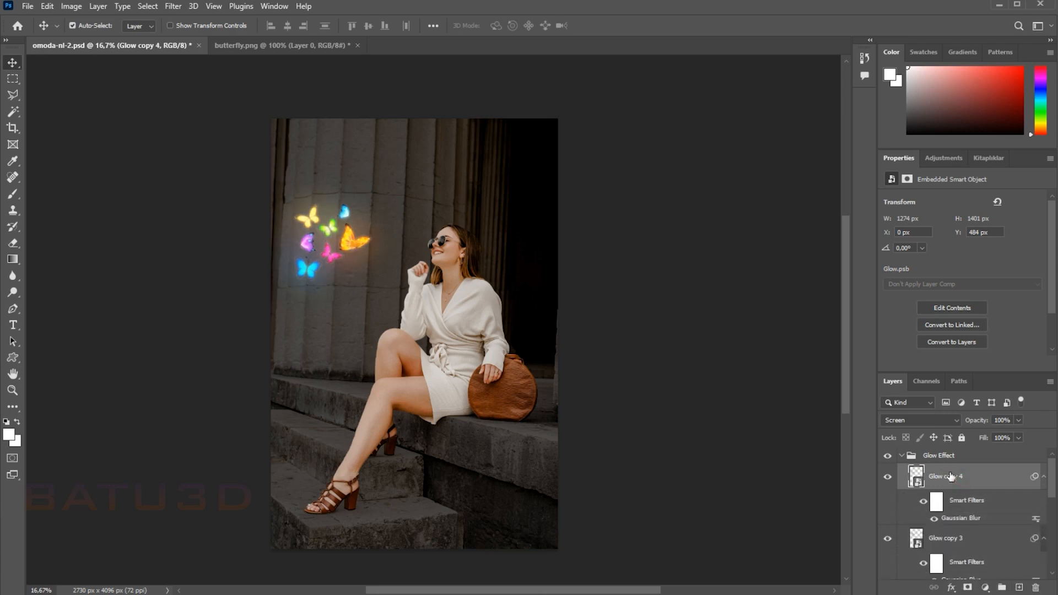
{"action": "double_click", "coordinate": [959, 519]}
{"action": "left_click", "coordinate": [727, 142]}
{"action": "left_click", "coordinate": [901, 456]}
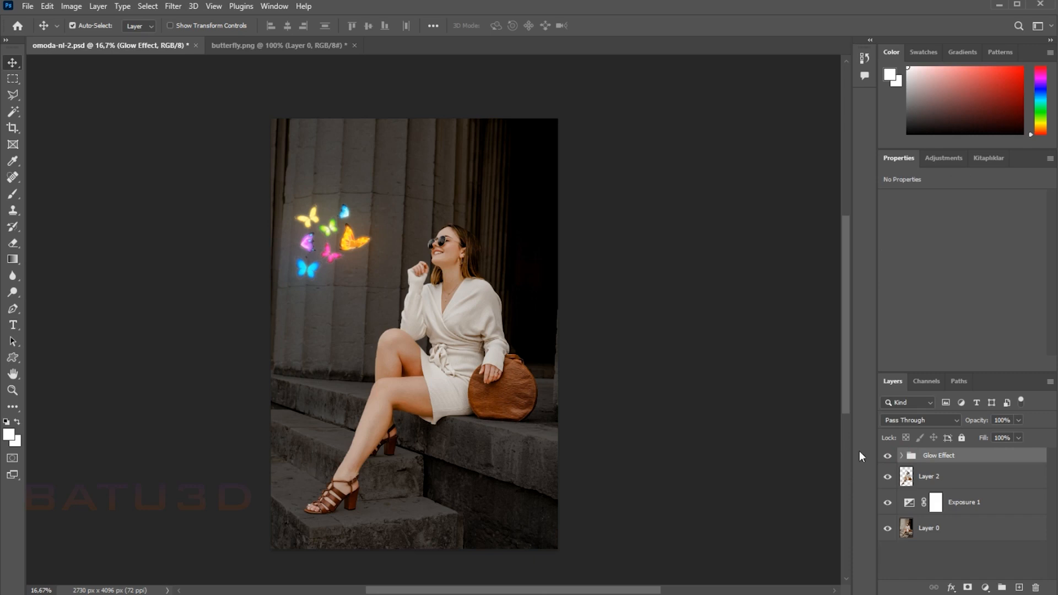
Step: Add a Brightness/Contrast adjustment above Layer 2 with brightness -104 and contrast 78
{"action": "left_click", "coordinate": [962, 477]}
{"action": "left_click", "coordinate": [985, 587]}
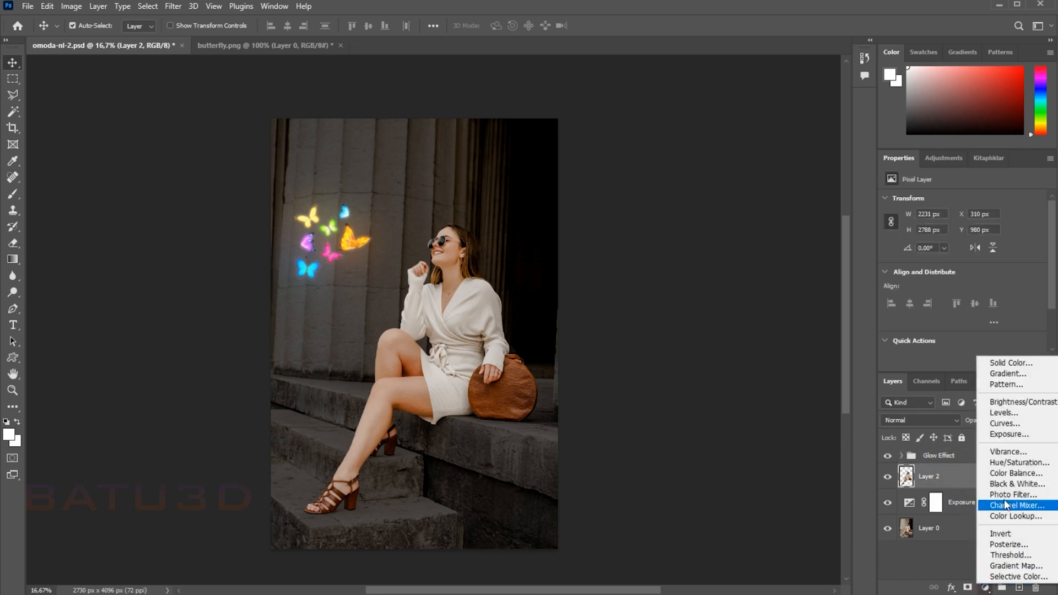
{"action": "left_click", "coordinate": [1006, 402]}
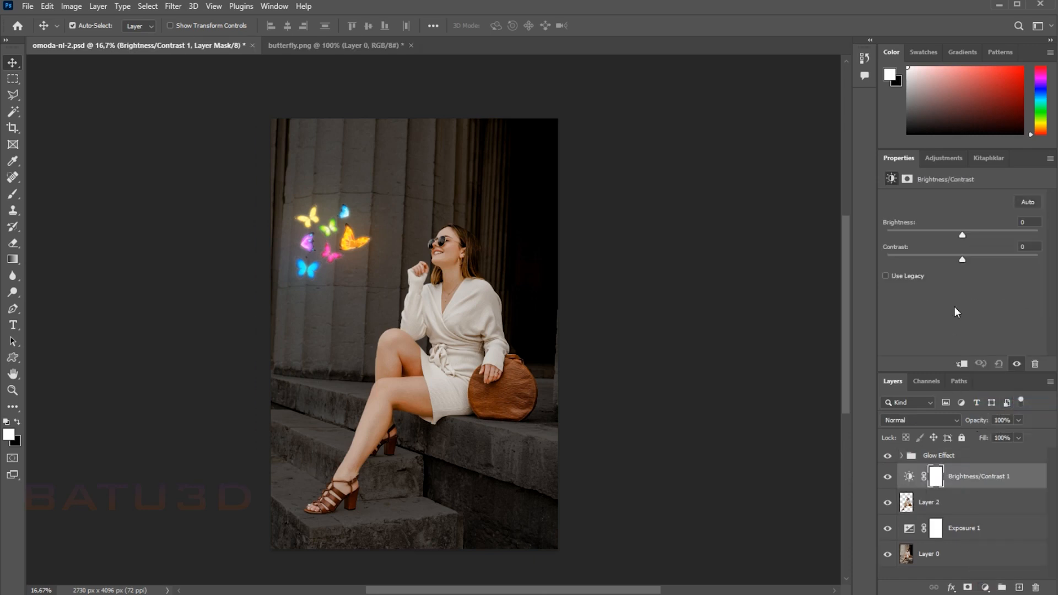
{"action": "left_click_drag", "start_coordinate": [962, 235], "coordinate": [919, 236]}
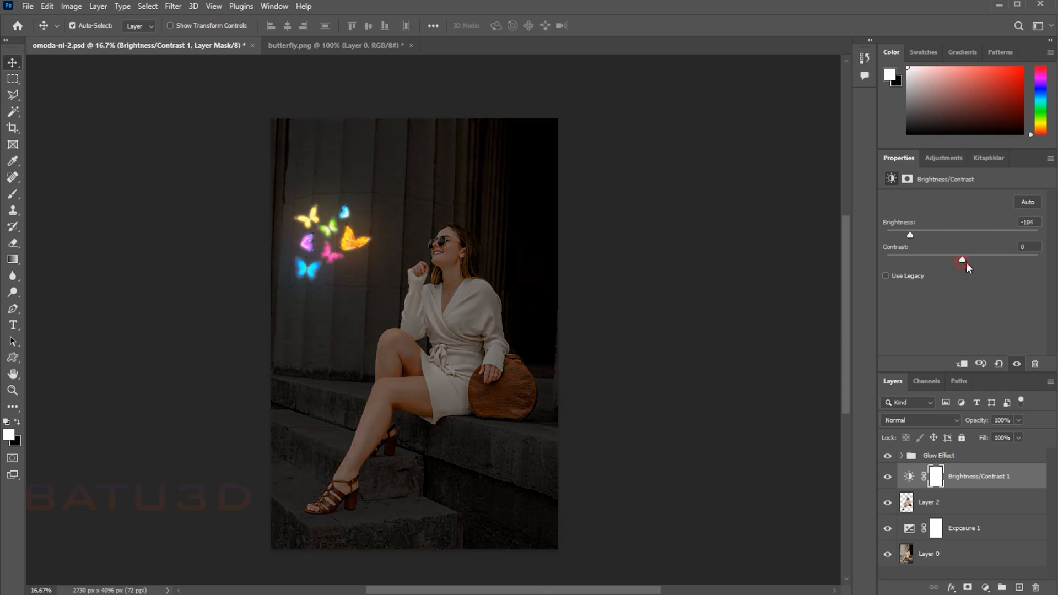
{"action": "left_click_drag", "start_coordinate": [963, 260], "coordinate": [1013, 275]}
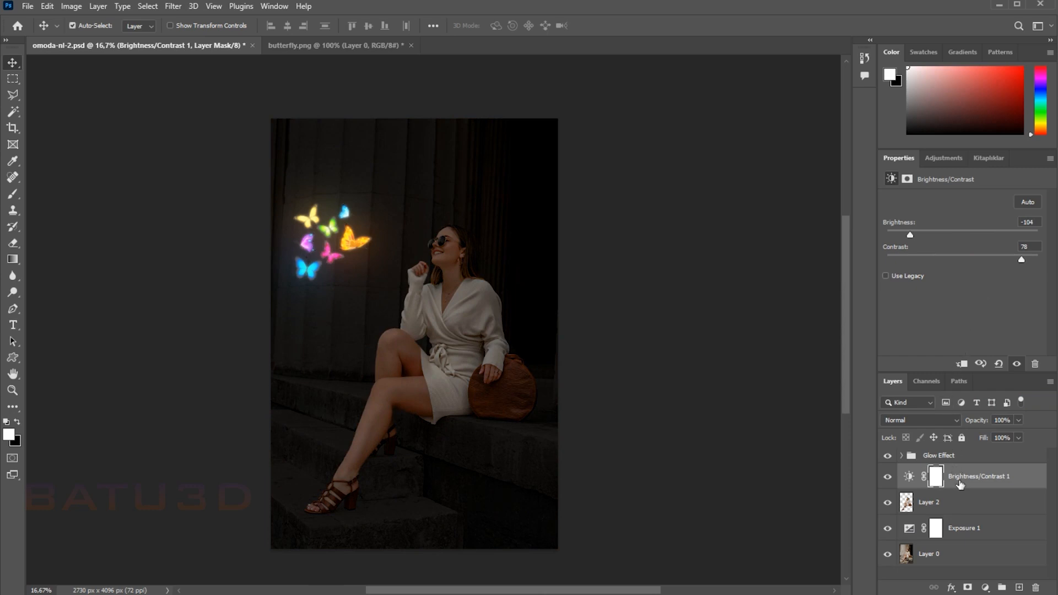
Step: Add a Hue/Saturation adjustment with Colorize enabled above the Glow Effect group and clip it to the group
{"action": "left_click", "coordinate": [955, 457]}
{"action": "left_click", "coordinate": [986, 588]}
{"action": "left_click", "coordinate": [1004, 473]}
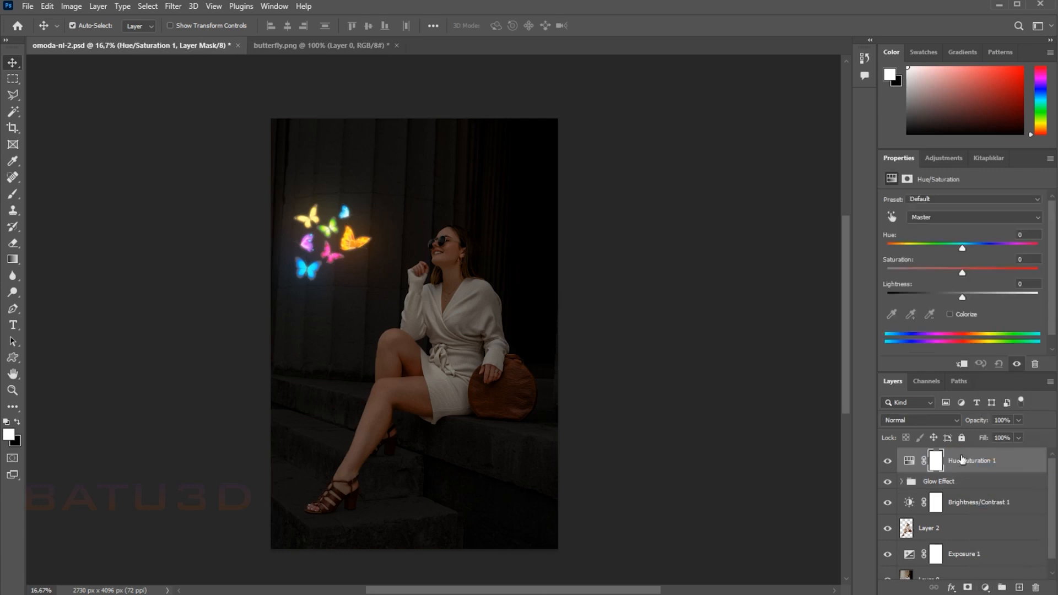
{"action": "left_click", "coordinate": [951, 314]}
{"action": "left_click", "coordinate": [962, 363]}
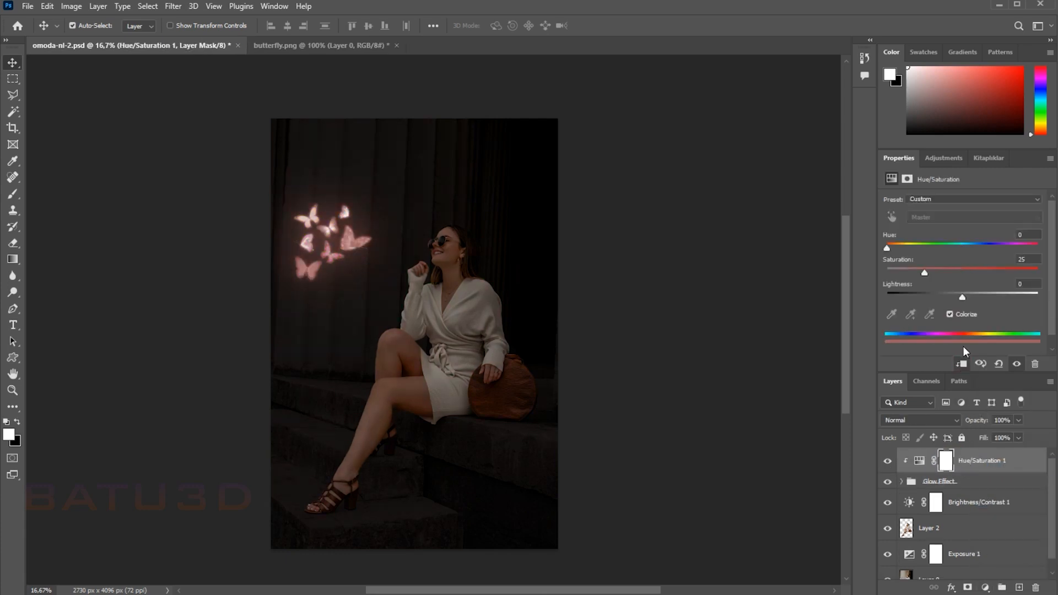
Step: Tint the butterflies yellow in Hue/Saturation 1 with hue 48, saturation 100 and lightness -13
{"action": "left_click_drag", "start_coordinate": [888, 248], "coordinate": [954, 290]}
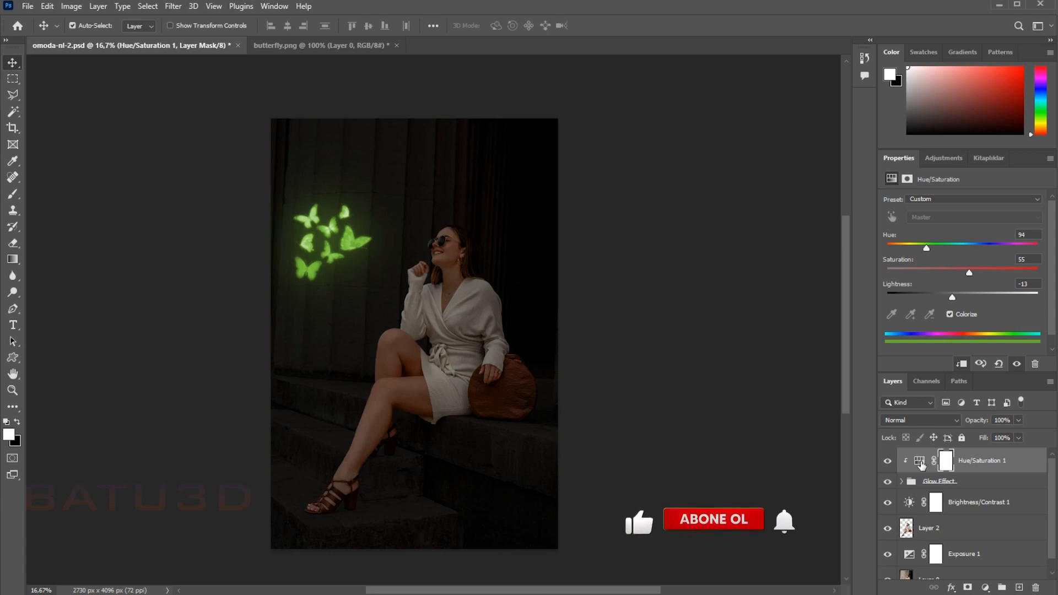
{"action": "left_click_drag", "start_coordinate": [926, 248], "coordinate": [905, 249]}
{"action": "left_click_drag", "start_coordinate": [971, 273], "coordinate": [1042, 276]}
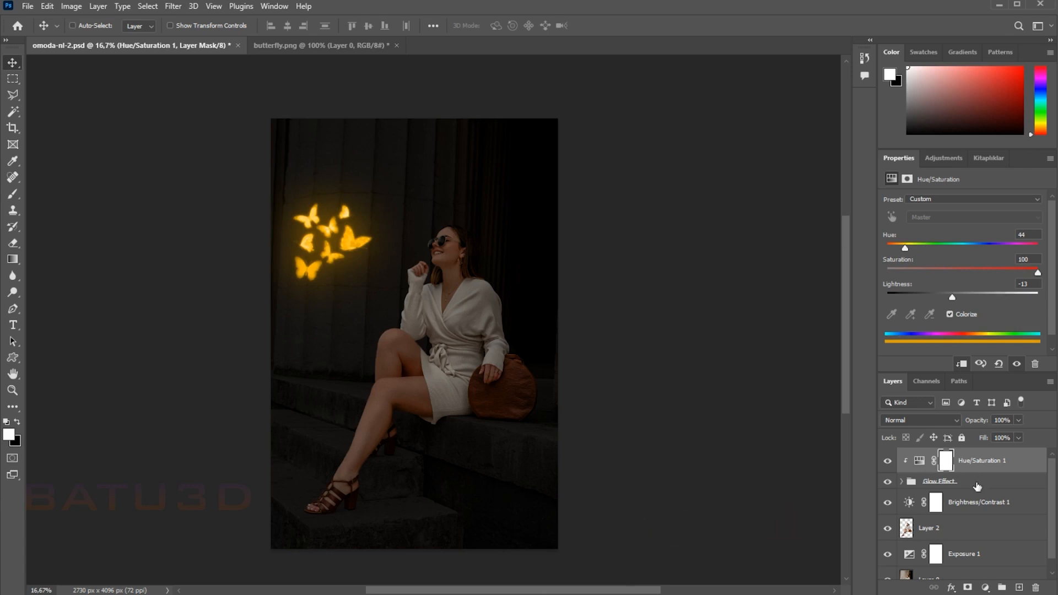
{"action": "left_click", "coordinate": [962, 511]}
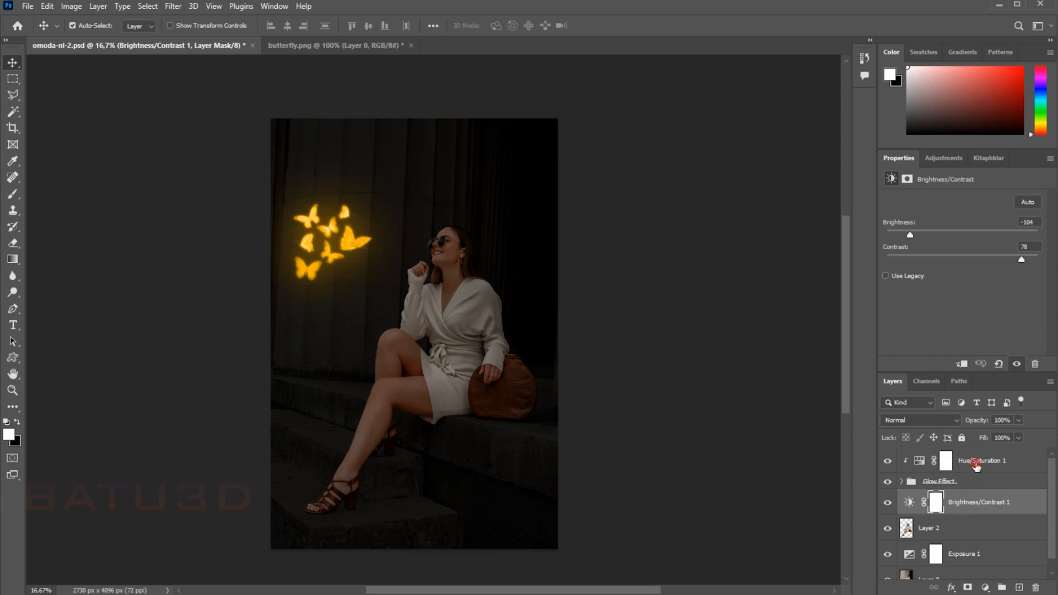
{"action": "left_click", "coordinate": [976, 465]}
{"action": "mouse_move", "coordinate": [906, 249]}
{"action": "left_mouse_down"}
{"action": "mouse_move", "coordinate": [952, 263]}
{"action": "mouse_move", "coordinate": [1019, 259]}
{"action": "mouse_move", "coordinate": [908, 247]}
{"action": "left_mouse_up"}
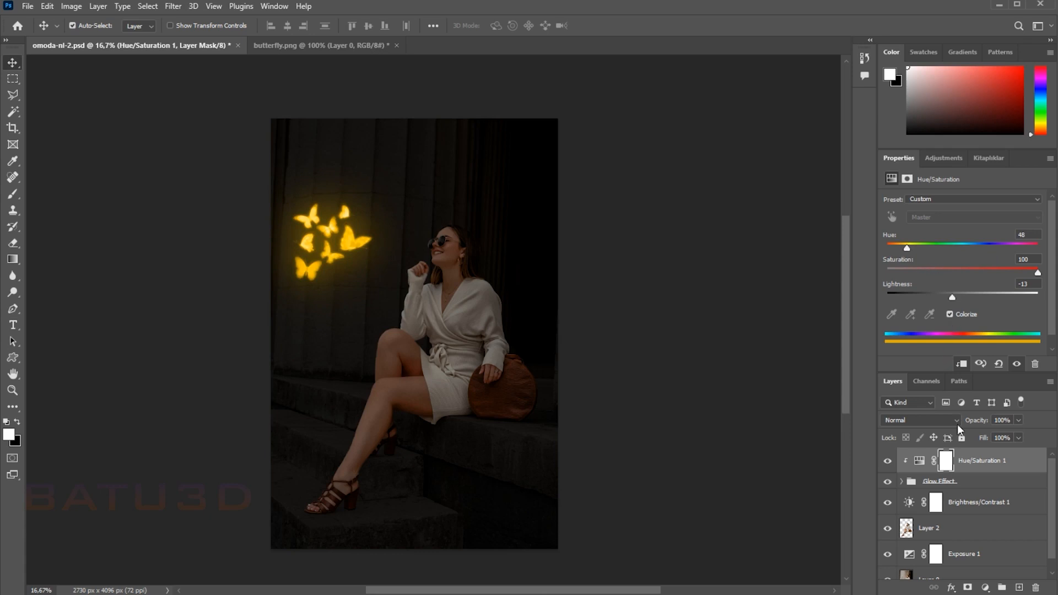
Step: Add a colorized Hue/Saturation adjustment above Brightness/Contrast 1 with hue 48 and saturation 100
{"action": "left_click", "coordinate": [970, 507]}
{"action": "left_click", "coordinate": [970, 588]}
{"action": "left_click", "coordinate": [1000, 462]}
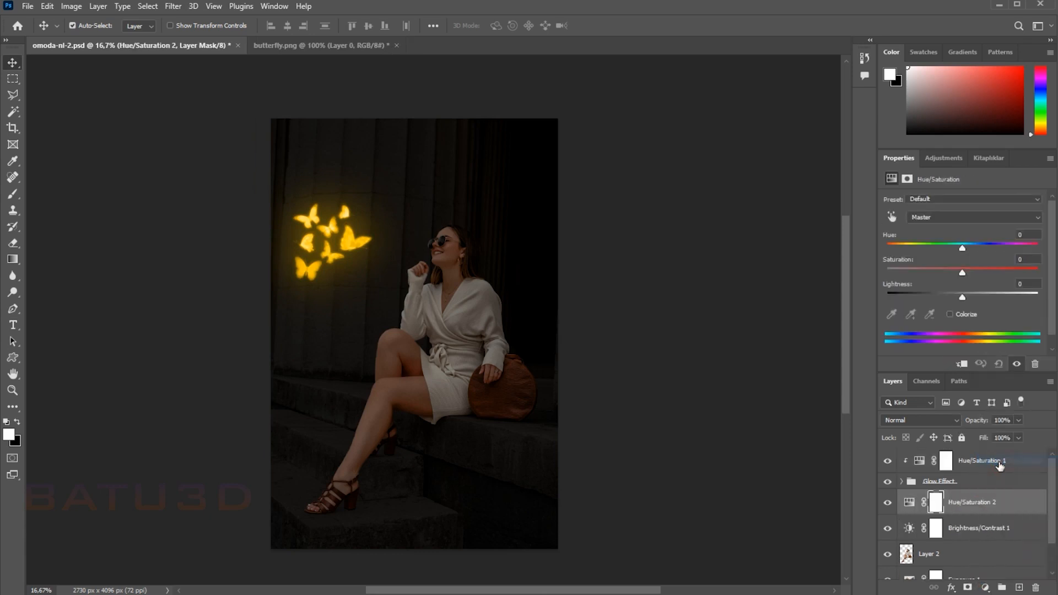
{"action": "left_click", "coordinate": [951, 315]}
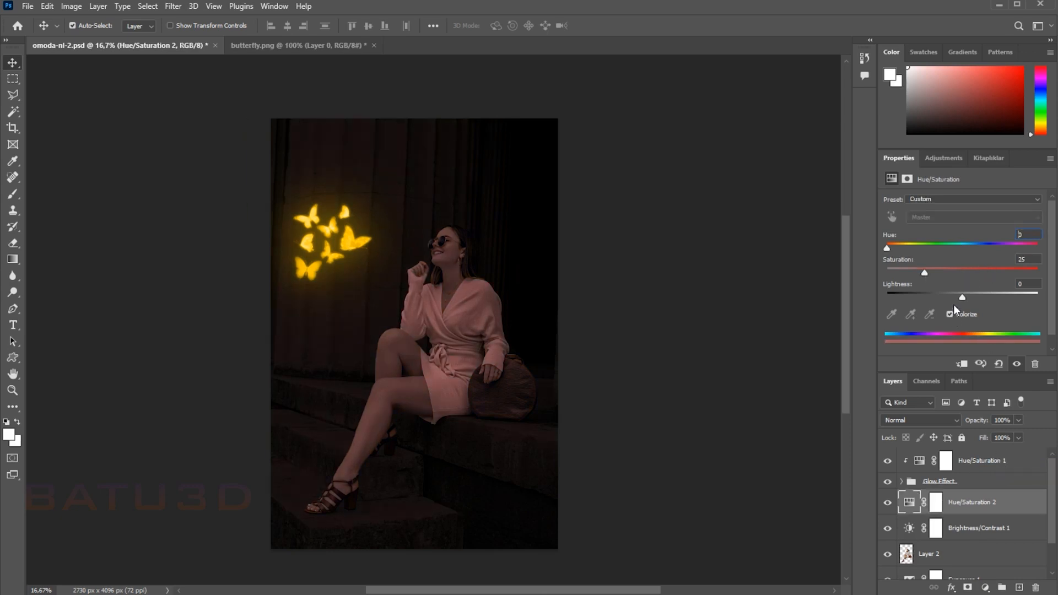
{"action": "left_click_drag", "start_coordinate": [930, 272], "coordinate": [1046, 272]}
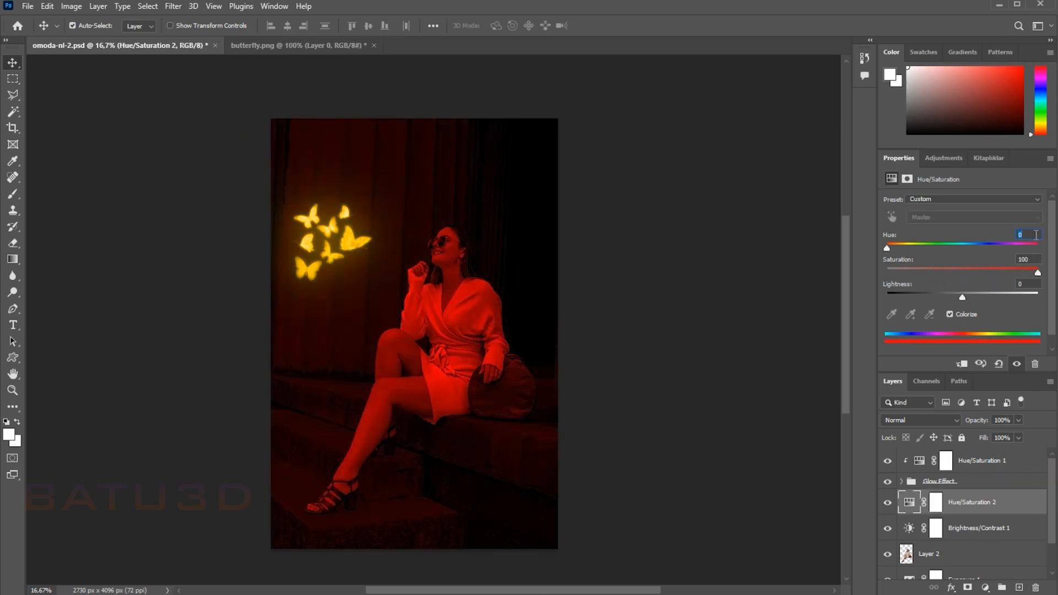
{"action": "type", "text": "48"}
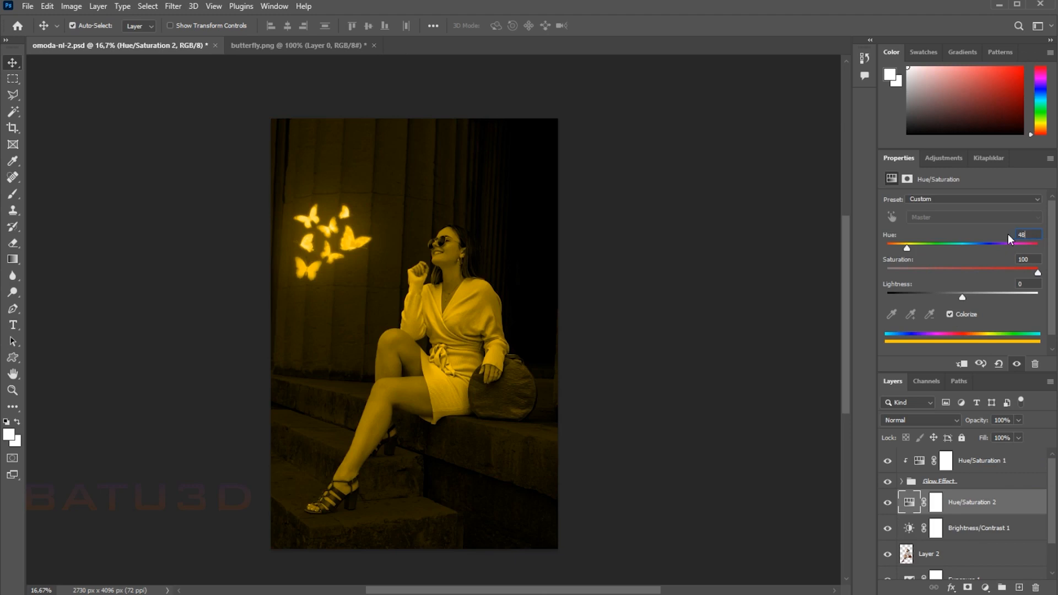
Step: Open the blending options of Hue/Saturation 2 and set the underlying layer's black Blend If limit to 218
{"action": "left_click", "coordinate": [1008, 501]}
{"action": "left_click", "coordinate": [987, 587]}
{"action": "left_click", "coordinate": [952, 586]}
{"action": "left_click", "coordinate": [951, 586]}
{"action": "left_click", "coordinate": [970, 462]}
{"action": "left_click_drag", "start_coordinate": [475, 80], "coordinate": [637, 116]}
{"action": "left_click_drag", "start_coordinate": [386, 285], "coordinate": [220, 281]}
{"action": "left_click", "coordinate": [607, 376]}
{"action": "left_click", "coordinate": [476, 231]}
{"action": "left_click_drag", "start_coordinate": [608, 375], "coordinate": [745, 113]}
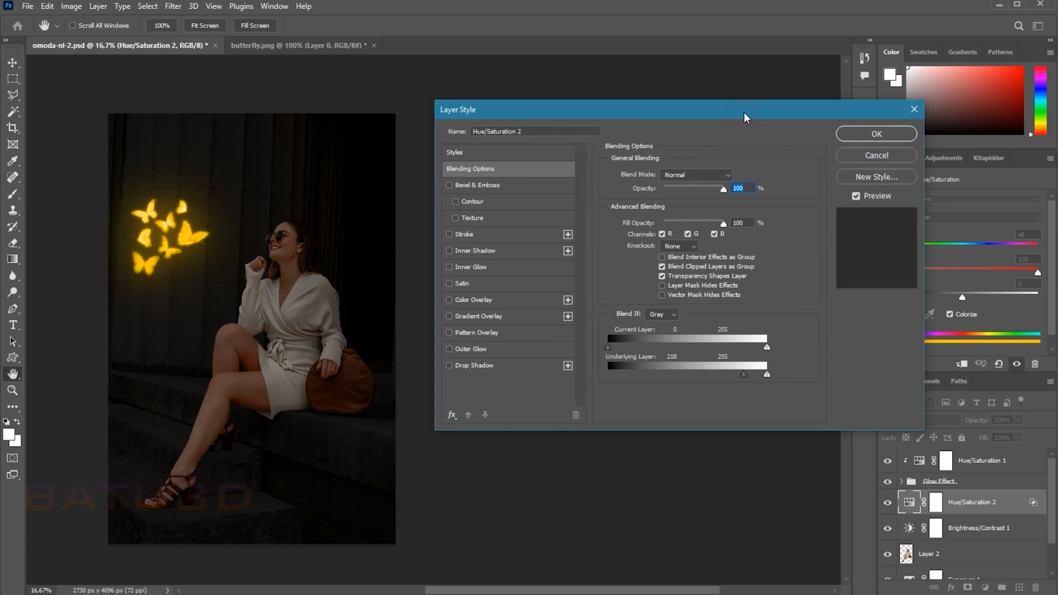
Step: Fine-tune the underlying layer's black Blend If limit for Hue/Saturation 2 and apply the blending options
{"action": "left_click_drag", "start_coordinate": [742, 378], "coordinate": [745, 382]}
{"action": "mouse_move", "coordinate": [739, 380]}
{"action": "left_mouse_down"}
{"action": "mouse_move", "coordinate": [715, 378]}
{"action": "mouse_move", "coordinate": [743, 381]}
{"action": "left_mouse_up"}
{"action": "left_click", "coordinate": [854, 138]}
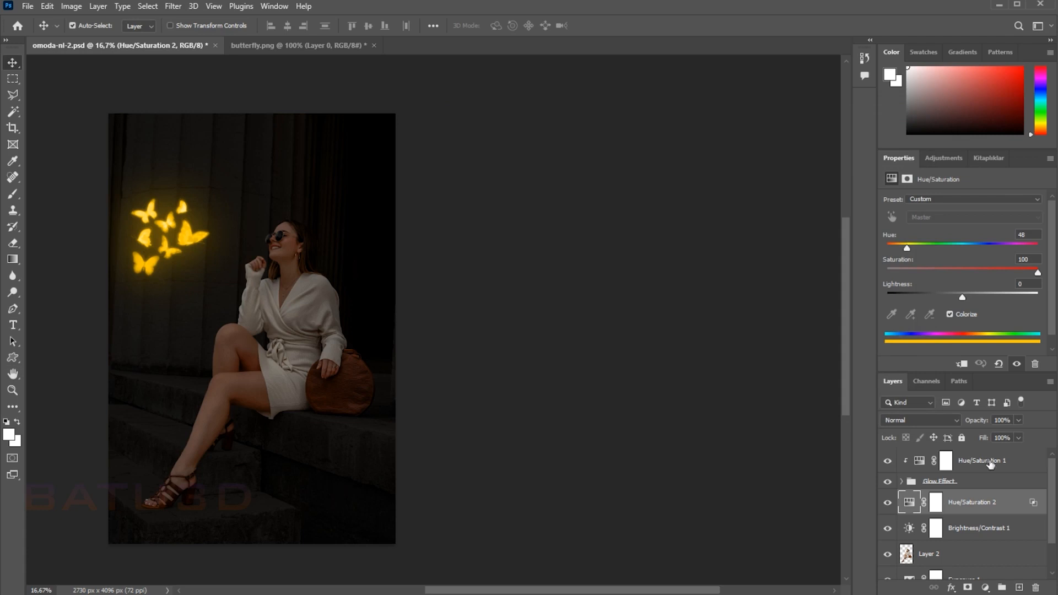
Step: Add an Exposure adjustment above Brightness/Contrast 1 with exposure +0.67
{"action": "left_click", "coordinate": [980, 528]}
{"action": "left_click", "coordinate": [952, 588]}
{"action": "left_click", "coordinate": [985, 587]}
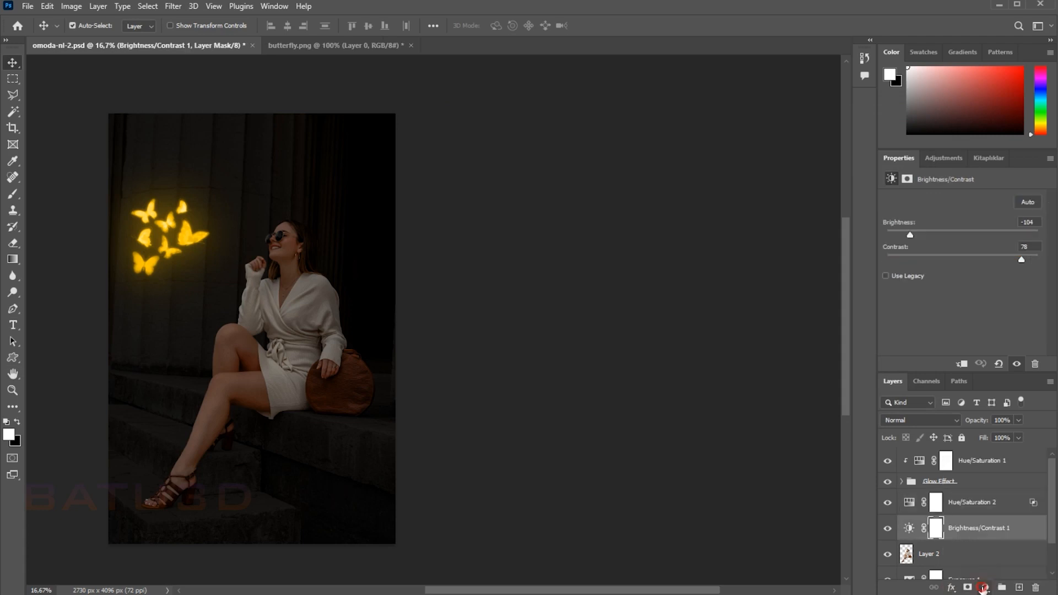
{"action": "left_click", "coordinate": [985, 588]}
{"action": "left_click", "coordinate": [995, 449]}
{"action": "mouse_move", "coordinate": [962, 231]}
{"action": "left_mouse_down"}
{"action": "mouse_move", "coordinate": [935, 232]}
{"action": "mouse_move", "coordinate": [982, 231]}
{"action": "mouse_move", "coordinate": [970, 229]}
{"action": "left_mouse_up"}
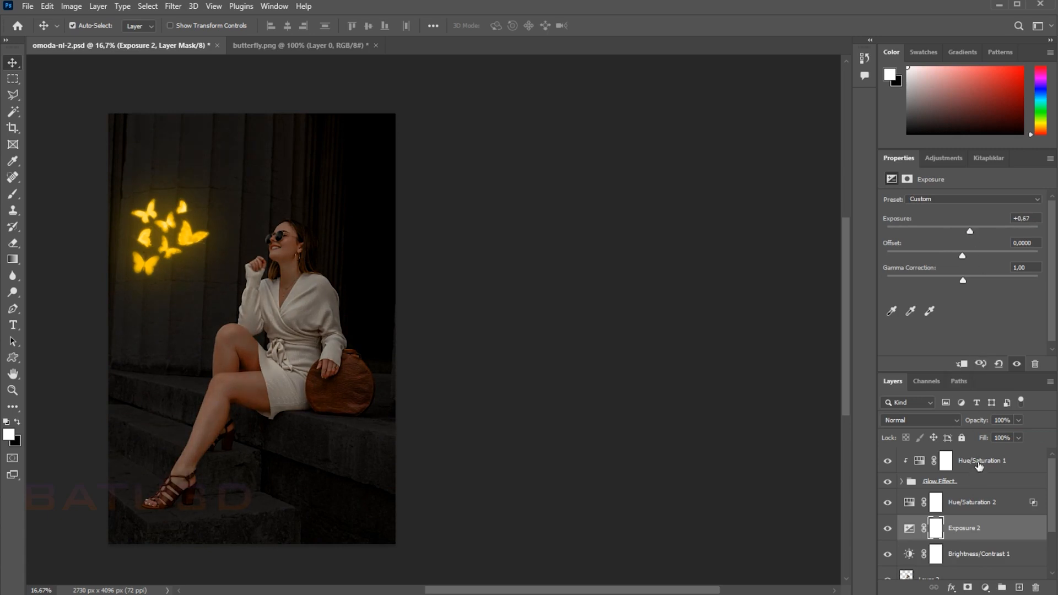
Step: Set the lightness of Hue/Saturation 1 above the Glow Effect group to -11
{"action": "left_click", "coordinate": [979, 463]}
{"action": "mouse_move", "coordinate": [952, 296]}
{"action": "left_mouse_down"}
{"action": "mouse_move", "coordinate": [1000, 299]}
{"action": "mouse_move", "coordinate": [958, 297]}
{"action": "left_mouse_up"}
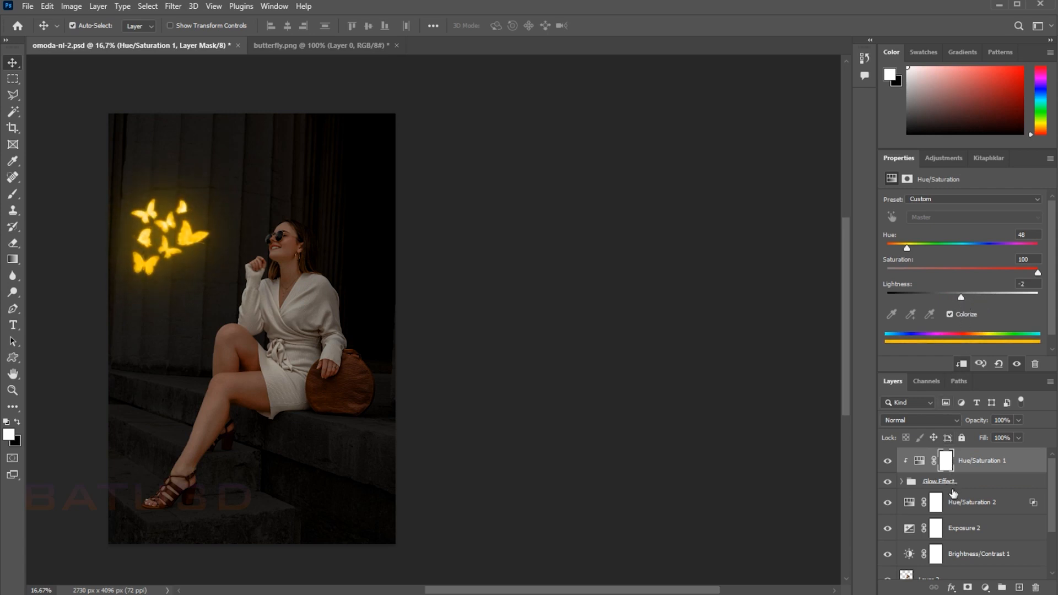
{"action": "mouse_move", "coordinate": [964, 298]}
{"action": "left_mouse_down"}
{"action": "mouse_move", "coordinate": [944, 297]}
{"action": "mouse_move", "coordinate": [955, 297]}
{"action": "left_mouse_up"}
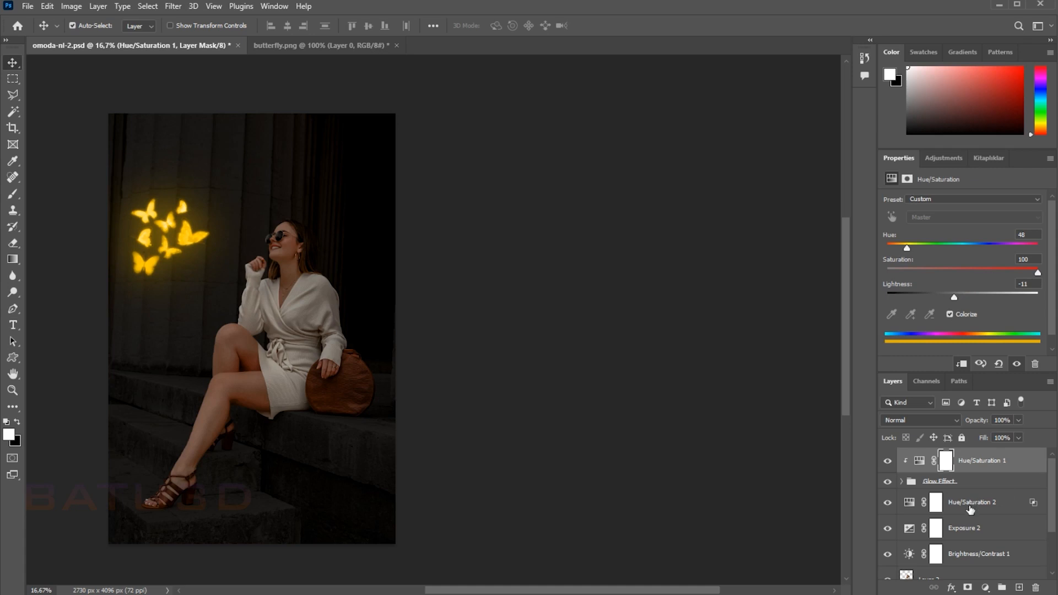
Step: Lower the exposure of Exposure 2 to about -1.83 and invert its layer mask to black
{"action": "left_click", "coordinate": [973, 526]}
{"action": "left_click_drag", "start_coordinate": [964, 230], "coordinate": [937, 231]}
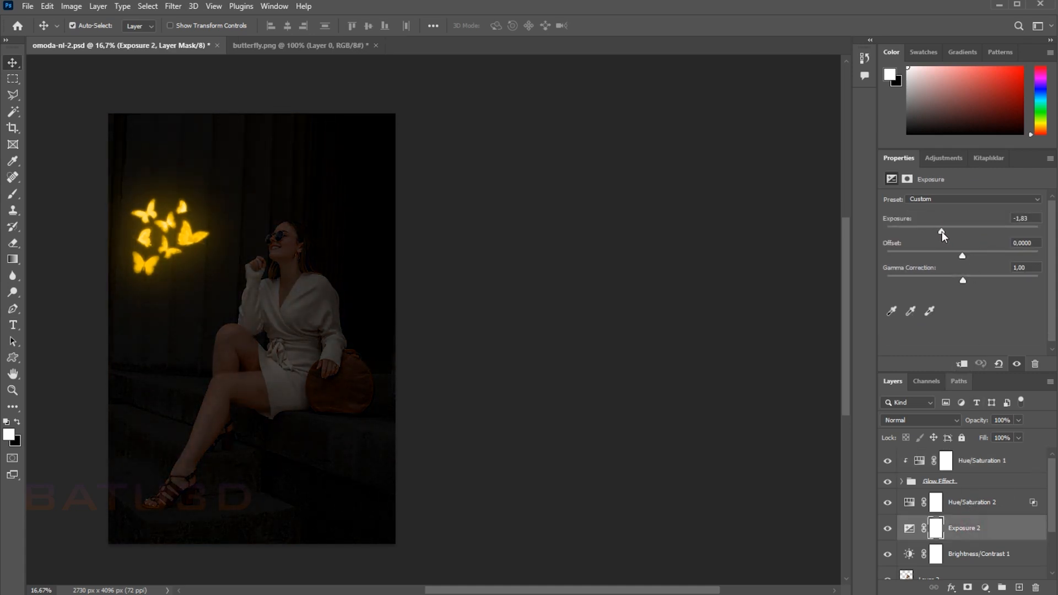
{"action": "left_click", "coordinate": [937, 528]}
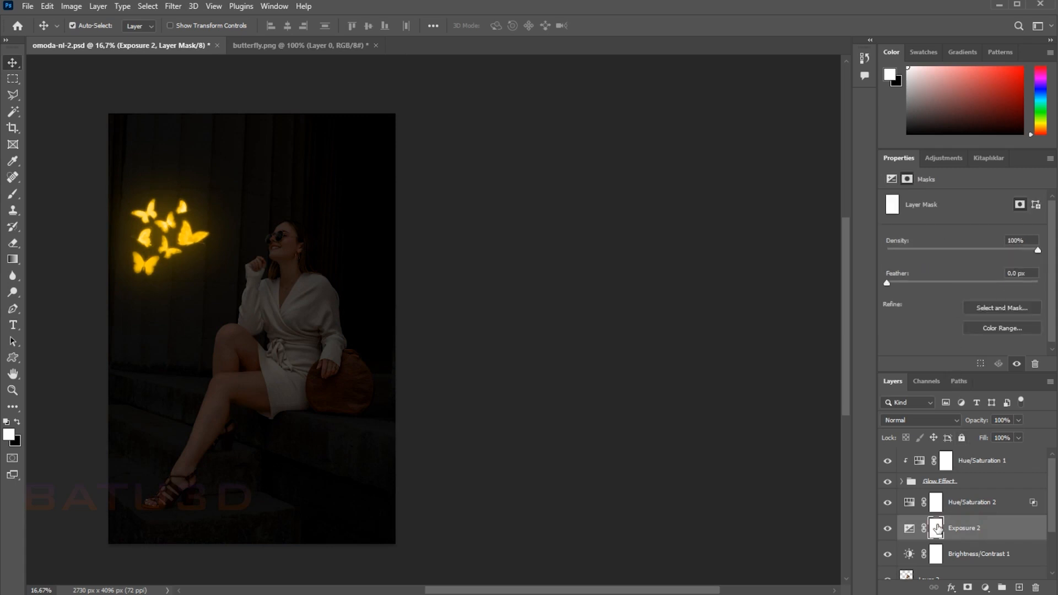
{"action": "key", "text": "ctrl+i"}
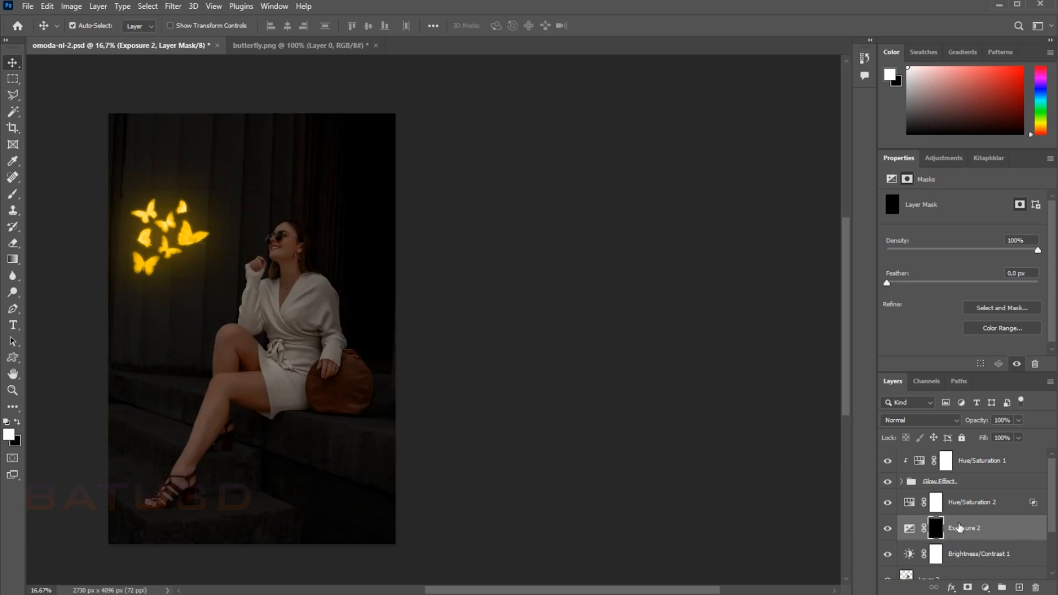
Step: Paint white over the woman's leg on the Exposure 2 mask using the Brush at 15% flow
{"action": "key", "text": "ctrl+2"}
{"action": "left_click", "coordinate": [935, 529]}
{"action": "left_click", "coordinate": [11, 197]}
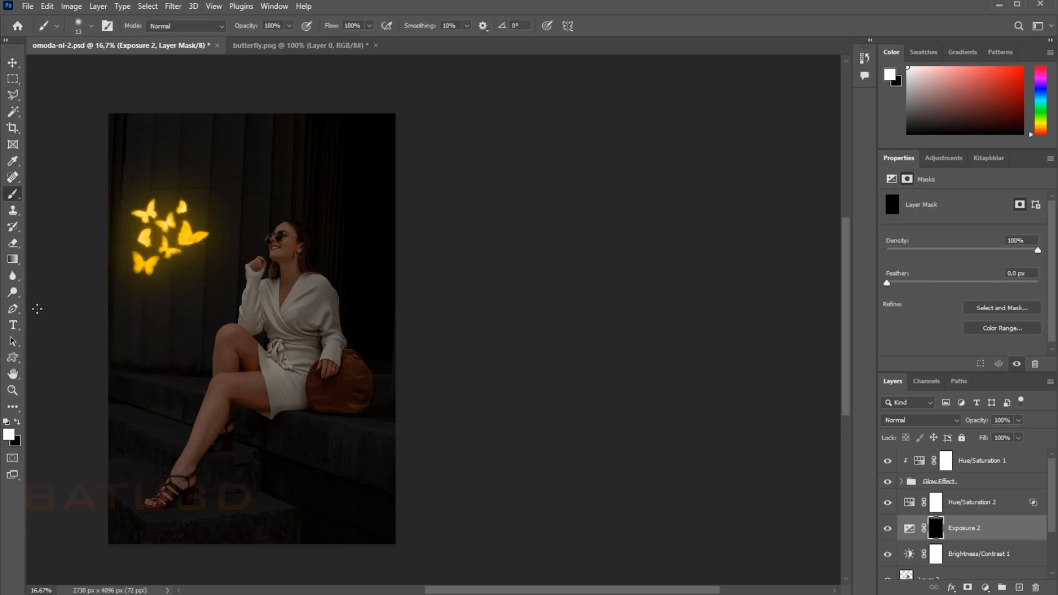
{"action": "left_click", "coordinate": [347, 26]}
{"action": "type", "text": "15"}
{"action": "key", "text": "Return"}
{"action": "key", "text": "ctrl+plus"}
{"action": "key", "text": "ctrl+plus"}
{"action": "left_click_drag", "start_coordinate": [312, 270], "coordinate": [652, 158]}
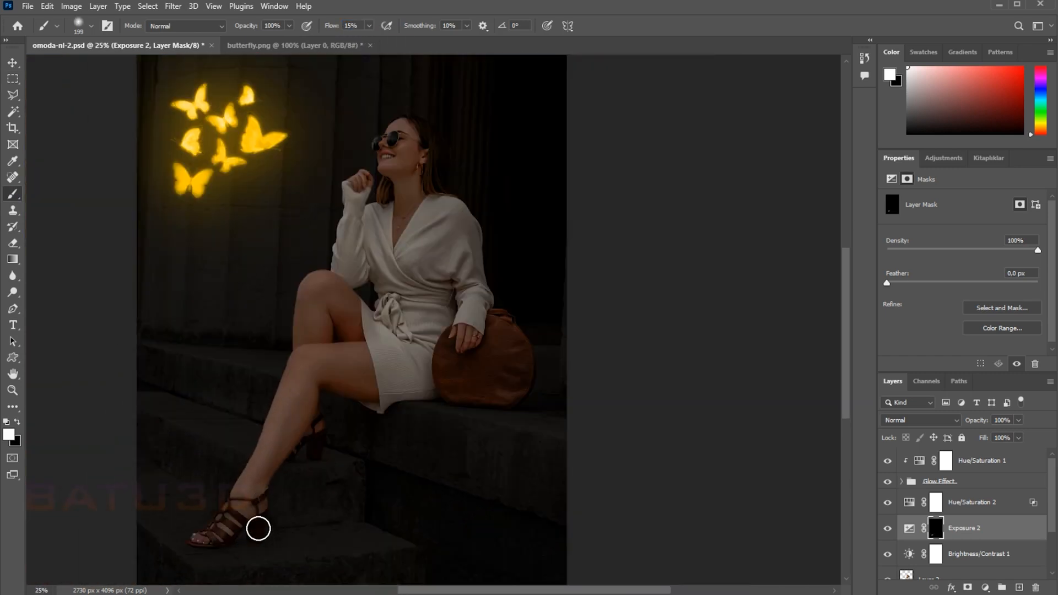
{"action": "mouse_move", "coordinate": [307, 461]}
{"action": "left_mouse_down"}
{"action": "mouse_move", "coordinate": [269, 494]}
{"action": "mouse_move", "coordinate": [319, 422]}
{"action": "mouse_move", "coordinate": [249, 485]}
{"action": "mouse_move", "coordinate": [234, 481]}
{"action": "mouse_move", "coordinate": [315, 349]}
{"action": "mouse_move", "coordinate": [419, 347]}
{"action": "mouse_move", "coordinate": [312, 404]}
{"action": "mouse_move", "coordinate": [254, 477]}
{"action": "mouse_move", "coordinate": [275, 423]}
{"action": "mouse_move", "coordinate": [333, 362]}
{"action": "mouse_move", "coordinate": [418, 360]}
{"action": "mouse_move", "coordinate": [268, 465]}
{"action": "mouse_move", "coordinate": [242, 512]}
{"action": "mouse_move", "coordinate": [278, 471]}
{"action": "mouse_move", "coordinate": [242, 517]}
{"action": "mouse_move", "coordinate": [309, 400]}
{"action": "mouse_move", "coordinate": [395, 379]}
{"action": "mouse_move", "coordinate": [389, 409]}
{"action": "mouse_move", "coordinate": [452, 396]}
{"action": "left_mouse_up"}
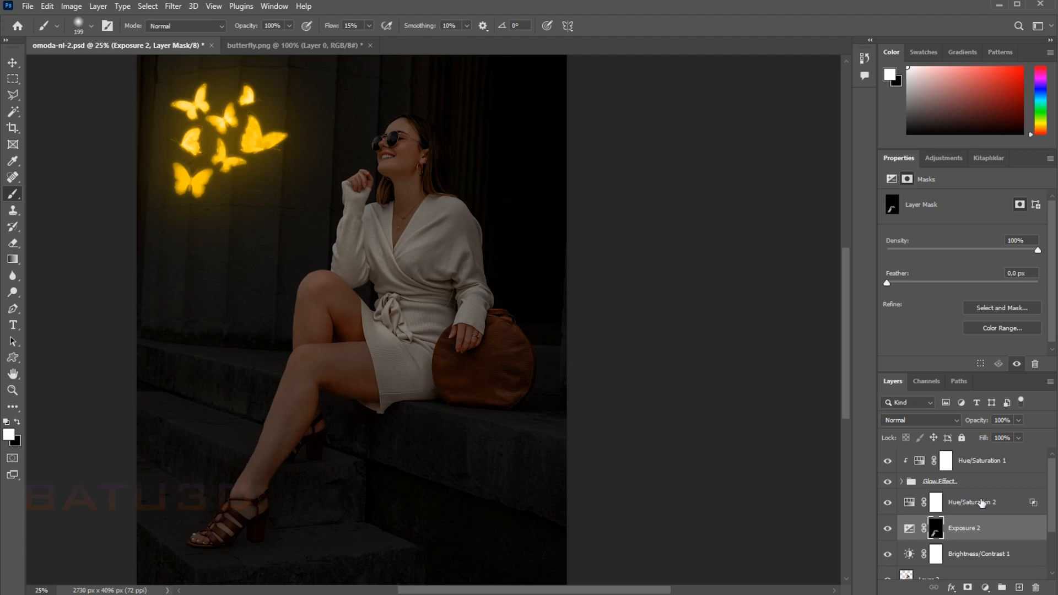
Step: Reset the underlying-layer Blend If range of Hue/Saturation 2, and set its saturation to 65 and lightness to -10
{"action": "left_click", "coordinate": [982, 503]}
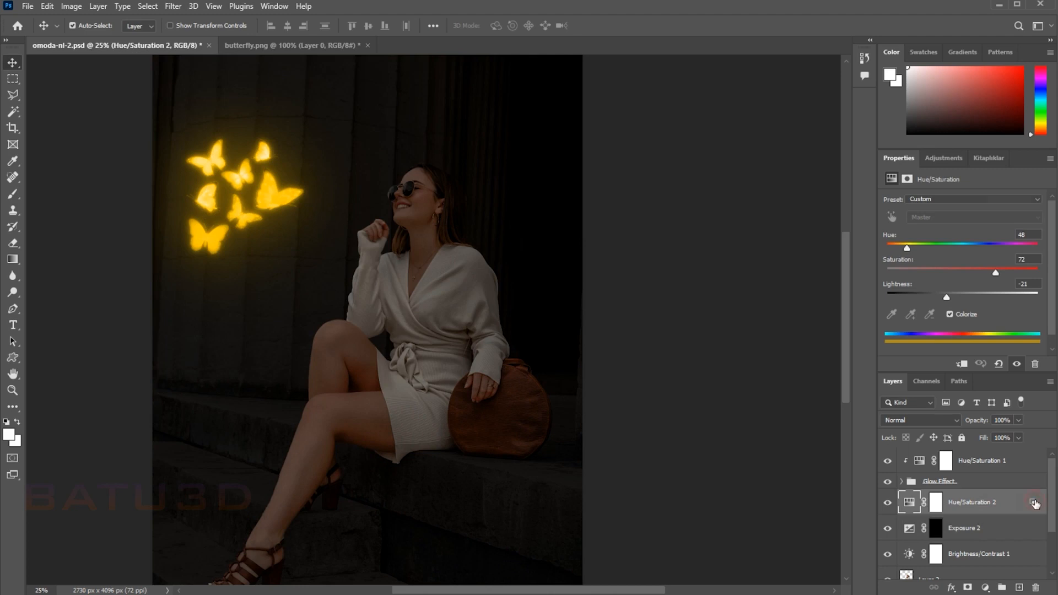
{"action": "double_click", "coordinate": [1035, 502]}
{"action": "left_click_drag", "start_coordinate": [614, 120], "coordinate": [646, 123]}
{"action": "left_click_drag", "start_coordinate": [835, 384], "coordinate": [696, 393]}
{"action": "left_click", "coordinate": [951, 145]}
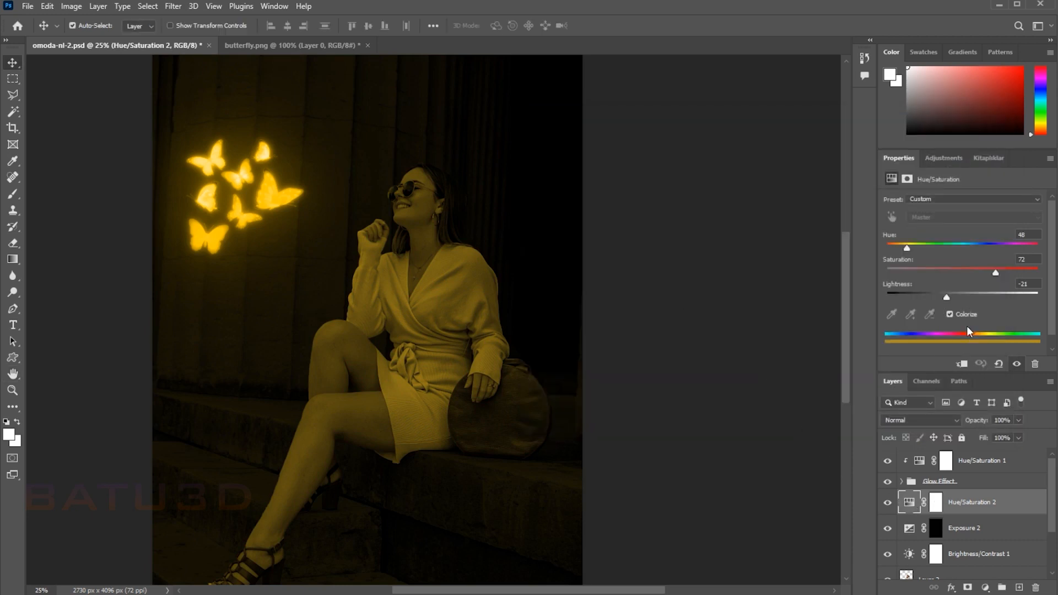
{"action": "mouse_move", "coordinate": [977, 270]}
{"action": "left_mouse_down"}
{"action": "mouse_move", "coordinate": [956, 269]}
{"action": "mouse_move", "coordinate": [977, 273]}
{"action": "mouse_move", "coordinate": [930, 298]}
{"action": "mouse_move", "coordinate": [965, 294]}
{"action": "mouse_move", "coordinate": [955, 298]}
{"action": "mouse_move", "coordinate": [964, 274]}
{"action": "mouse_move", "coordinate": [996, 273]}
{"action": "left_mouse_up"}
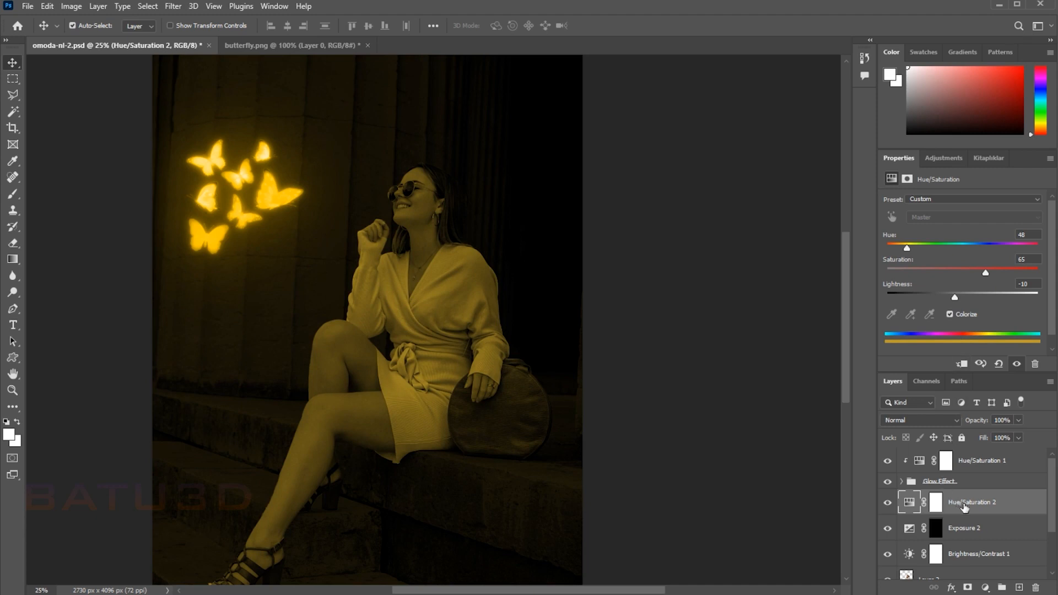
Step: Paint white over the woman's legs on the Exposure 2 mask using the Brush at 15% flow
{"action": "scroll", "coordinate": [965, 508], "scroll_direction": "down", "scroll_amount": 2}
{"action": "left_click", "coordinate": [933, 478]}
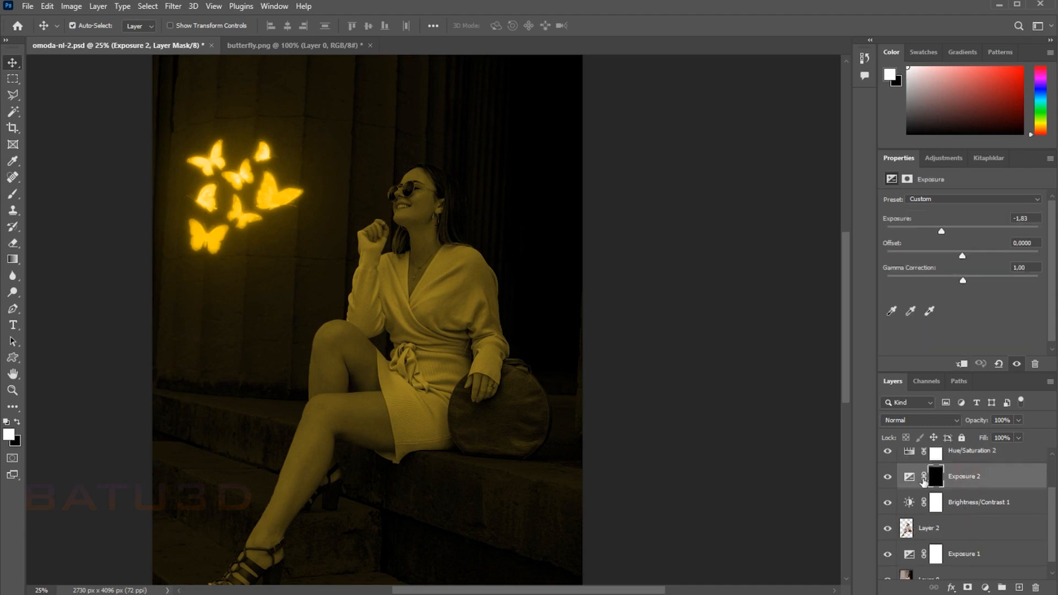
{"action": "left_click", "coordinate": [13, 194]}
{"action": "left_click", "coordinate": [347, 26]}
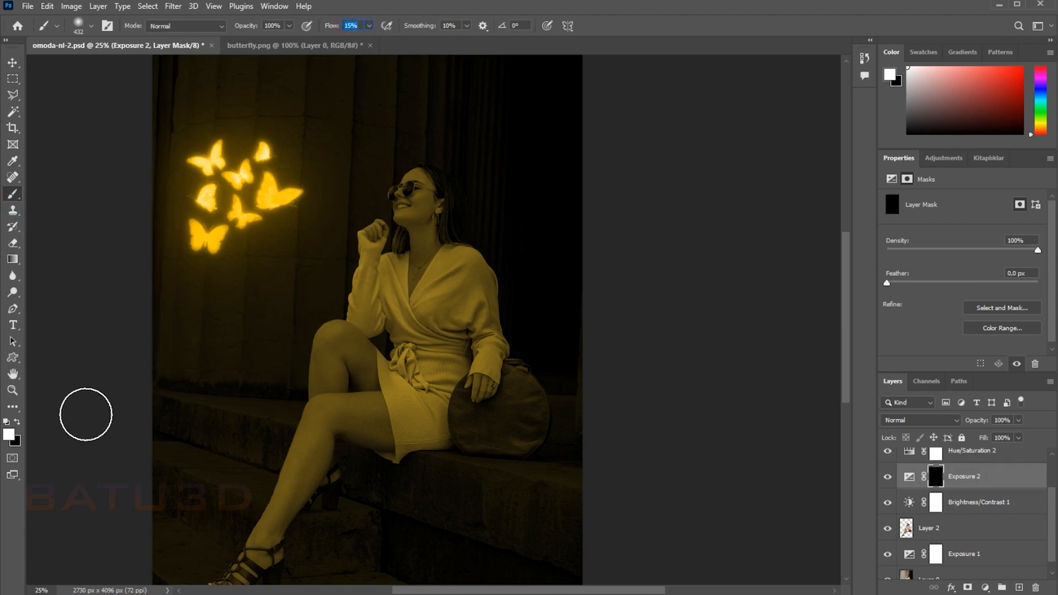
{"action": "key", "text": "space"}
{"action": "left_click_drag", "start_coordinate": [466, 492], "coordinate": [449, 435]}
{"action": "mouse_move", "coordinate": [197, 530]}
{"action": "left_mouse_down"}
{"action": "mouse_move", "coordinate": [269, 510]}
{"action": "mouse_move", "coordinate": [221, 539]}
{"action": "mouse_move", "coordinate": [296, 454]}
{"action": "mouse_move", "coordinate": [325, 388]}
{"action": "mouse_move", "coordinate": [284, 470]}
{"action": "mouse_move", "coordinate": [304, 410]}
{"action": "mouse_move", "coordinate": [313, 423]}
{"action": "mouse_move", "coordinate": [336, 387]}
{"action": "mouse_move", "coordinate": [439, 374]}
{"action": "mouse_move", "coordinate": [366, 378]}
{"action": "mouse_move", "coordinate": [429, 366]}
{"action": "mouse_move", "coordinate": [360, 389]}
{"action": "mouse_move", "coordinate": [448, 378]}
{"action": "mouse_move", "coordinate": [395, 385]}
{"action": "mouse_move", "coordinate": [448, 355]}
{"action": "mouse_move", "coordinate": [477, 317]}
{"action": "mouse_move", "coordinate": [449, 368]}
{"action": "mouse_move", "coordinate": [479, 331]}
{"action": "mouse_move", "coordinate": [492, 391]}
{"action": "mouse_move", "coordinate": [519, 331]}
{"action": "mouse_move", "coordinate": [488, 399]}
{"action": "mouse_move", "coordinate": [537, 347]}
{"action": "mouse_move", "coordinate": [447, 371]}
{"action": "mouse_move", "coordinate": [509, 297]}
{"action": "mouse_move", "coordinate": [477, 322]}
{"action": "mouse_move", "coordinate": [468, 262]}
{"action": "mouse_move", "coordinate": [479, 199]}
{"action": "mouse_move", "coordinate": [499, 268]}
{"action": "mouse_move", "coordinate": [461, 187]}
{"action": "mouse_move", "coordinate": [455, 210]}
{"action": "mouse_move", "coordinate": [449, 188]}
{"action": "mouse_move", "coordinate": [484, 314]}
{"action": "mouse_move", "coordinate": [476, 346]}
{"action": "mouse_move", "coordinate": [465, 280]}
{"action": "mouse_move", "coordinate": [431, 381]}
{"action": "mouse_move", "coordinate": [455, 287]}
{"action": "mouse_move", "coordinate": [494, 338]}
{"action": "mouse_move", "coordinate": [501, 286]}
{"action": "mouse_move", "coordinate": [487, 255]}
{"action": "left_mouse_up"}
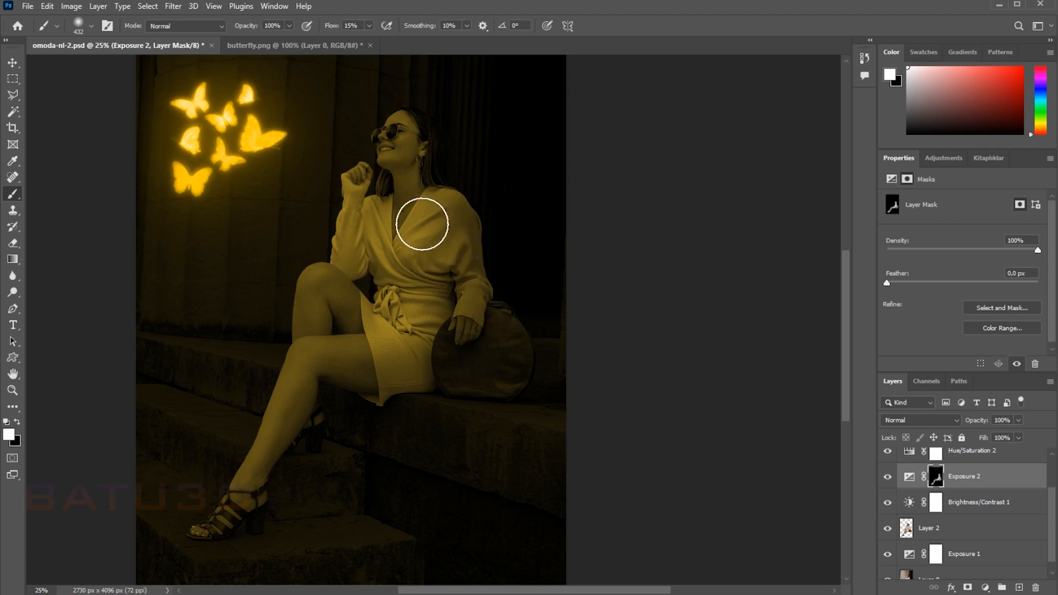
Step: Extend the white painting on the Exposure 2 mask over the woman's arm, torso and dress
{"action": "key", "text": "ctrl+plus"}
{"action": "key", "text": "ctrl+plus"}
{"action": "key", "text": "space"}
{"action": "left_click_drag", "start_coordinate": [423, 235], "coordinate": [538, 499]}
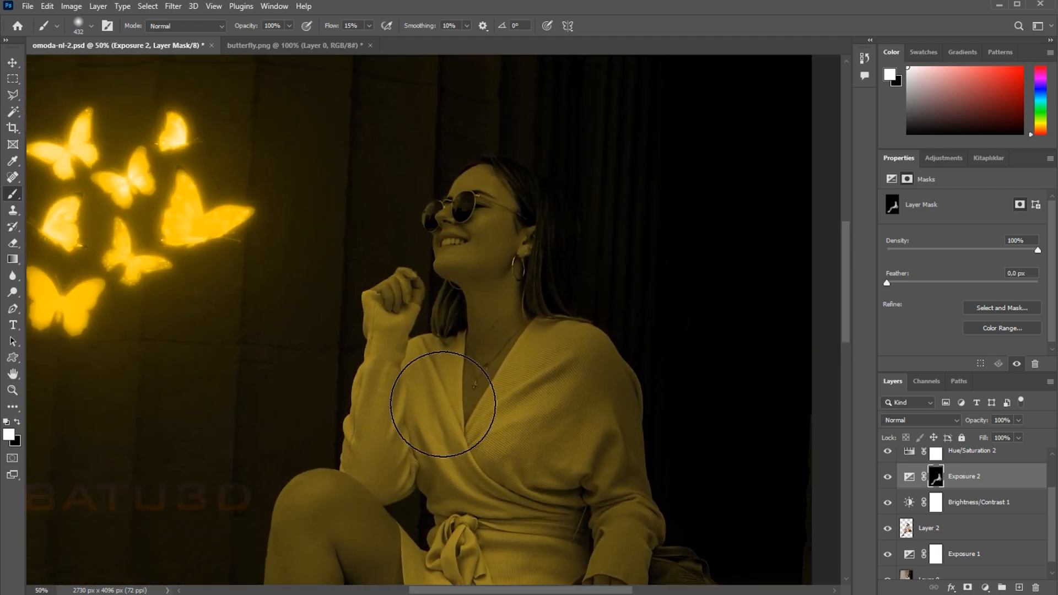
{"action": "mouse_move", "coordinate": [424, 477]}
{"action": "left_mouse_down"}
{"action": "mouse_move", "coordinate": [424, 439]}
{"action": "mouse_move", "coordinate": [421, 493]}
{"action": "mouse_move", "coordinate": [408, 383]}
{"action": "mouse_move", "coordinate": [437, 404]}
{"action": "left_mouse_up"}
{"action": "mouse_move", "coordinate": [546, 236]}
{"action": "left_mouse_down"}
{"action": "mouse_move", "coordinate": [566, 263]}
{"action": "mouse_move", "coordinate": [552, 259]}
{"action": "mouse_move", "coordinate": [566, 296]}
{"action": "left_mouse_up"}
{"action": "left_click_drag", "start_coordinate": [586, 477], "coordinate": [597, 414]}
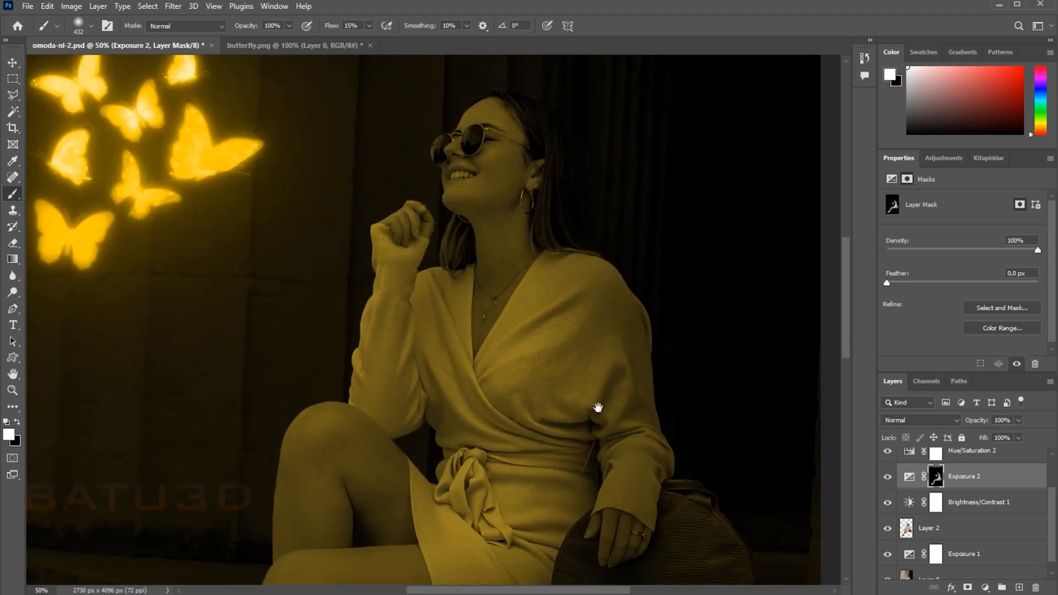
{"action": "mouse_move", "coordinate": [495, 500]}
{"action": "left_mouse_down"}
{"action": "mouse_move", "coordinate": [473, 544]}
{"action": "mouse_move", "coordinate": [573, 494]}
{"action": "mouse_move", "coordinate": [639, 404]}
{"action": "mouse_move", "coordinate": [619, 442]}
{"action": "left_mouse_up"}
{"action": "left_click_drag", "start_coordinate": [692, 433], "coordinate": [656, 201]}
{"action": "mouse_move", "coordinate": [451, 442]}
{"action": "left_mouse_down"}
{"action": "mouse_move", "coordinate": [677, 304]}
{"action": "mouse_move", "coordinate": [577, 503]}
{"action": "mouse_move", "coordinate": [505, 579]}
{"action": "left_mouse_up"}
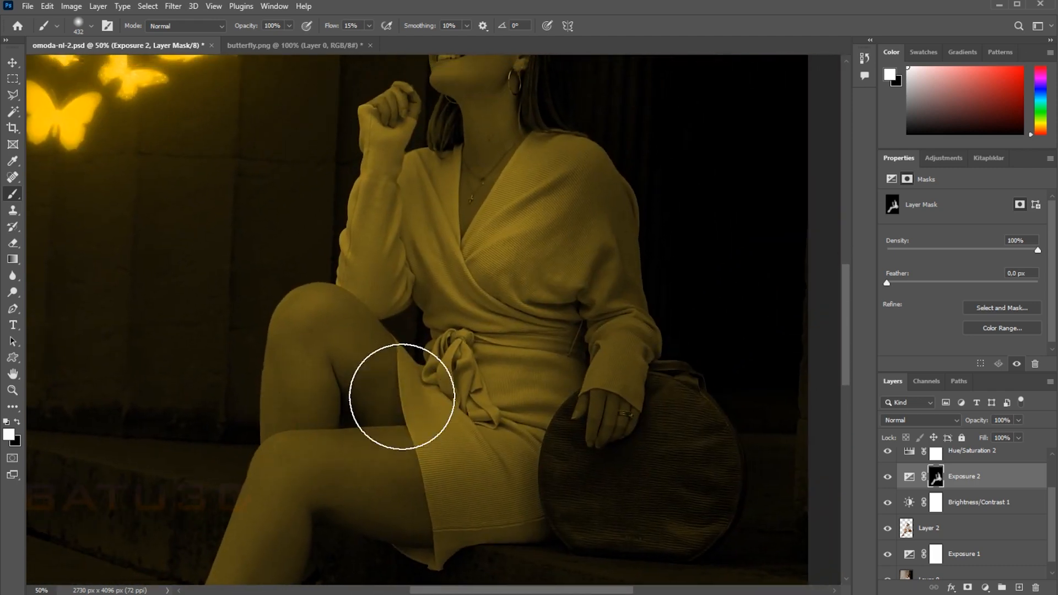
{"action": "left_click_drag", "start_coordinate": [607, 300], "coordinate": [653, 502]}
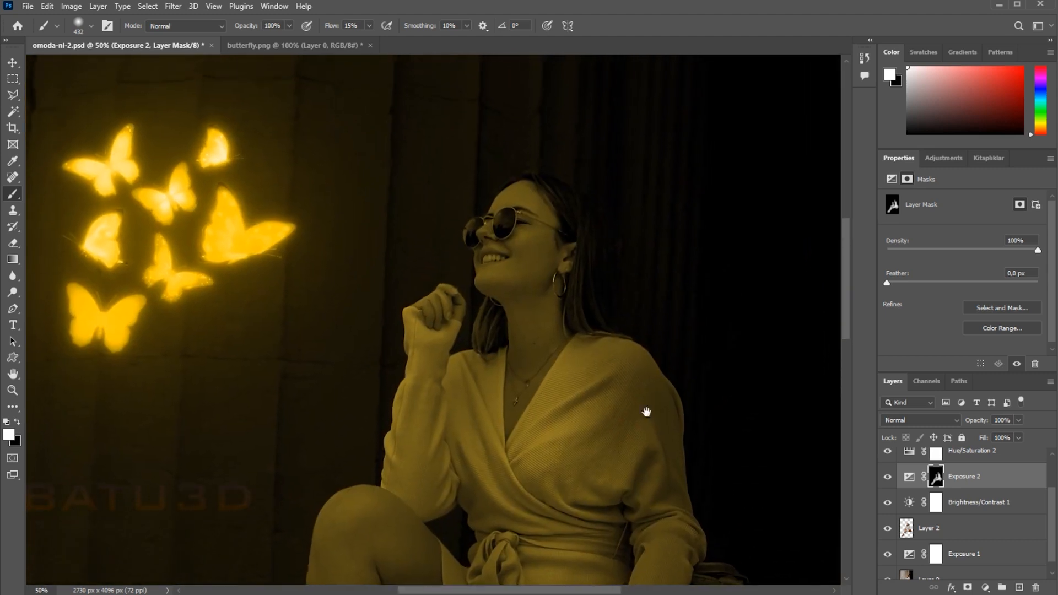
{"action": "key", "text": "ctrl+minus"}
{"action": "key", "text": "ctrl+minus"}
{"action": "left_click_drag", "start_coordinate": [653, 358], "coordinate": [644, 270]}
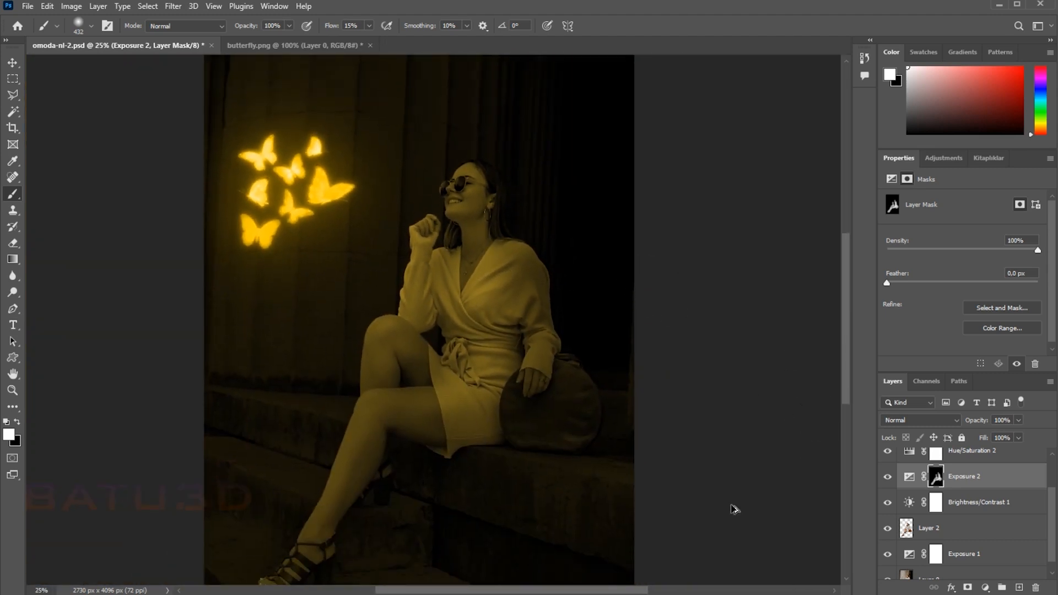
Step: Duplicate Hue/Saturation 2, set the copy's lightness to +5 and invert its layer mask to black
{"action": "scroll", "coordinate": [970, 512], "scroll_direction": "up", "scroll_amount": 2}
{"action": "left_click", "coordinate": [995, 503]}
{"action": "left_click_drag", "start_coordinate": [982, 521], "coordinate": [1019, 587]}
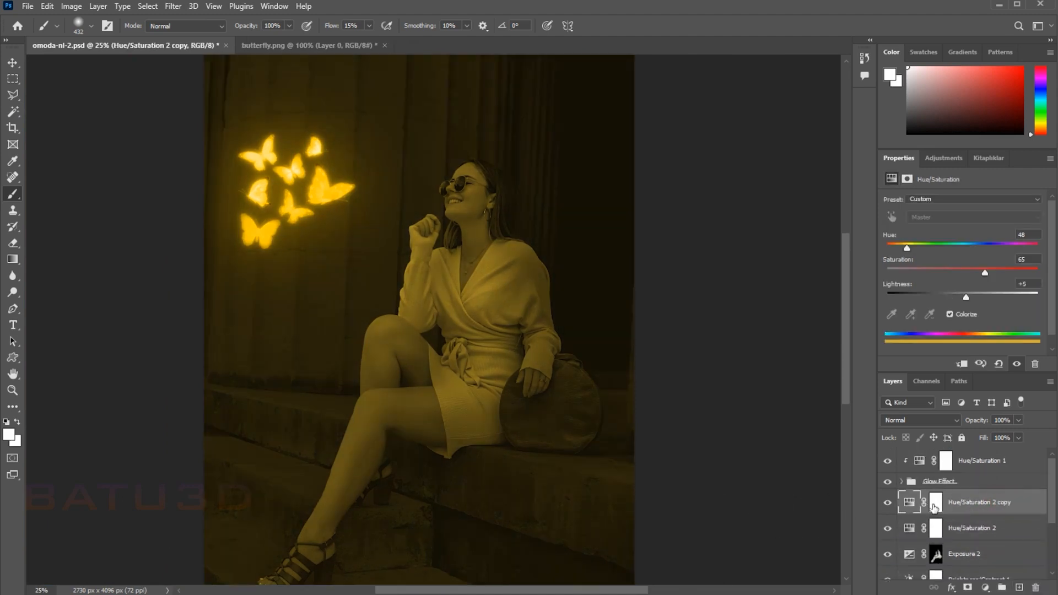
{"action": "left_click", "coordinate": [935, 503]}
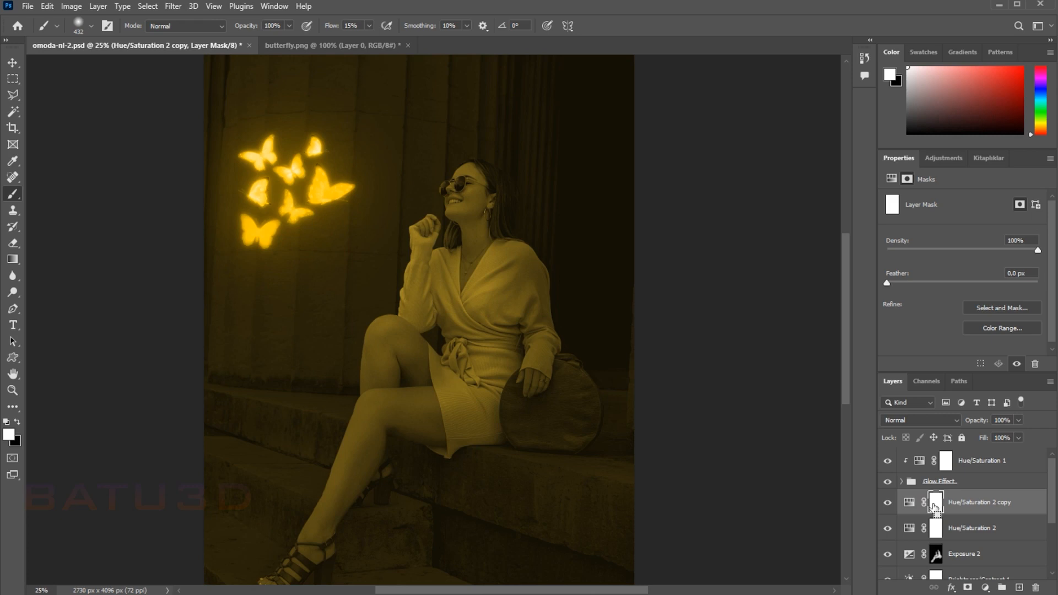
{"action": "key", "text": "ctrl+i"}
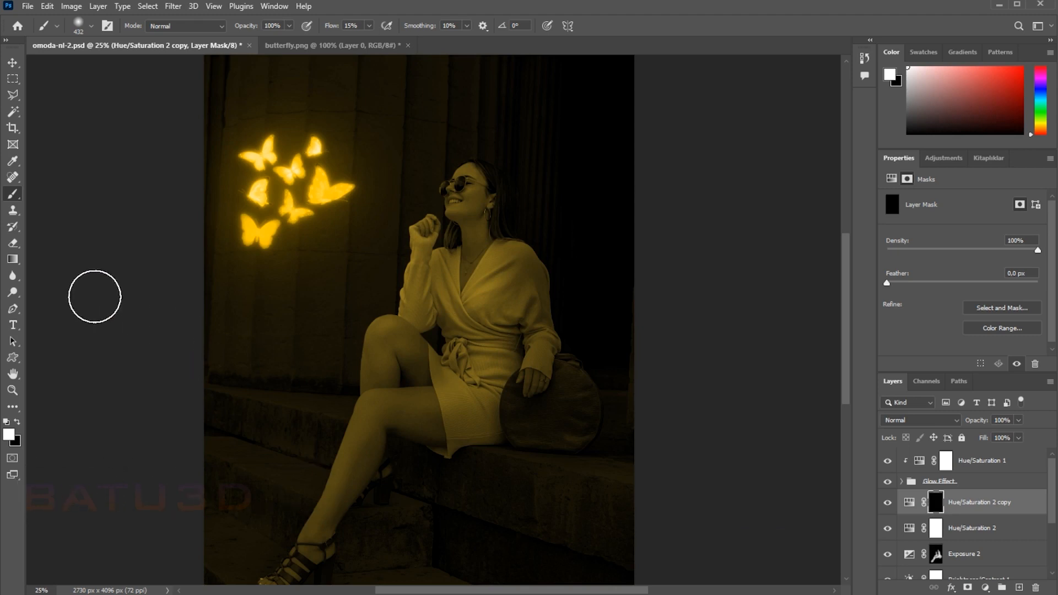
Step: Paint white over the lit edges of the woman's leg, knee and forearm on the Hue/Saturation 2 copy mask
{"action": "key", "text": "ctrl+plus"}
{"action": "left_click_drag", "start_coordinate": [324, 426], "coordinate": [403, 307]}
{"action": "mouse_move", "coordinate": [359, 430]}
{"action": "left_mouse_down"}
{"action": "mouse_move", "coordinate": [354, 390]}
{"action": "mouse_move", "coordinate": [397, 299]}
{"action": "mouse_move", "coordinate": [417, 197]}
{"action": "left_mouse_up"}
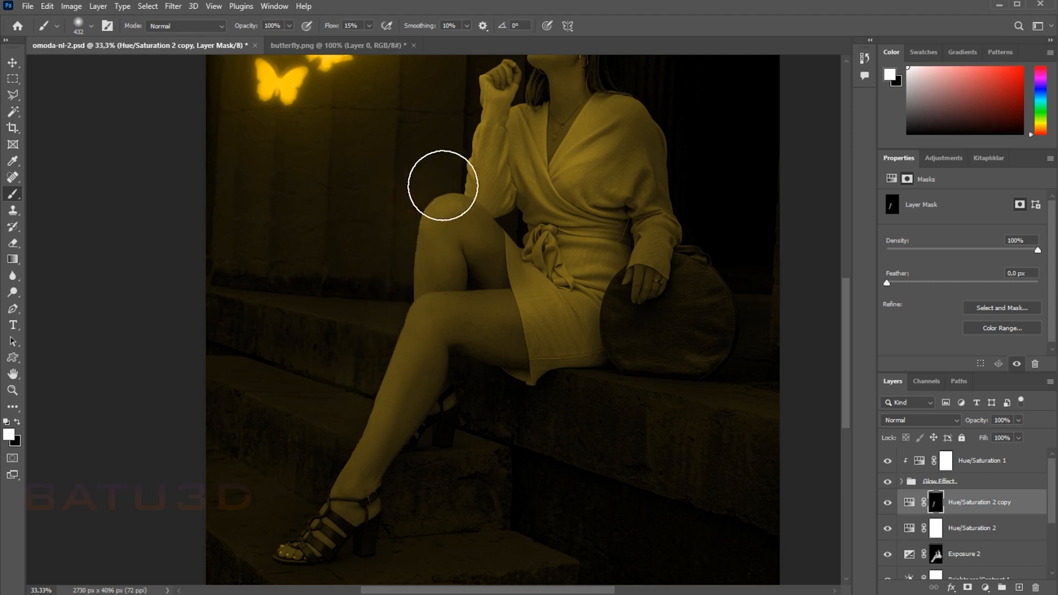
{"action": "left_click_drag", "start_coordinate": [508, 248], "coordinate": [470, 409]}
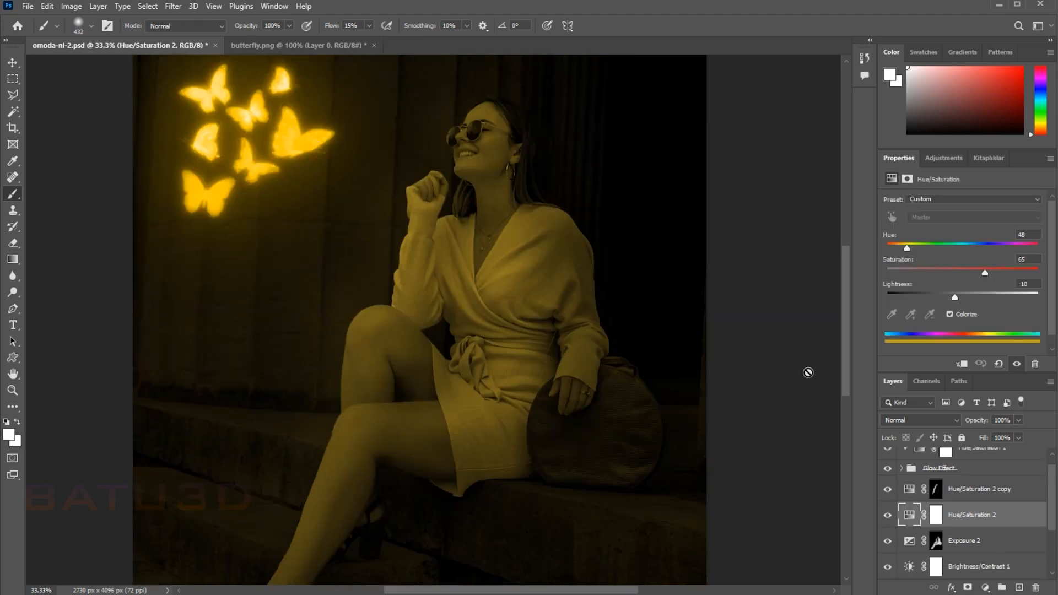
{"action": "left_click_drag", "start_coordinate": [808, 372], "coordinate": [816, 397]}
Step: Set the underlying-layer Blend If black point of Hue/Saturation 2 to about 110 in its blending options
{"action": "scroll", "coordinate": [936, 510], "scroll_direction": "down", "scroll_amount": 3}
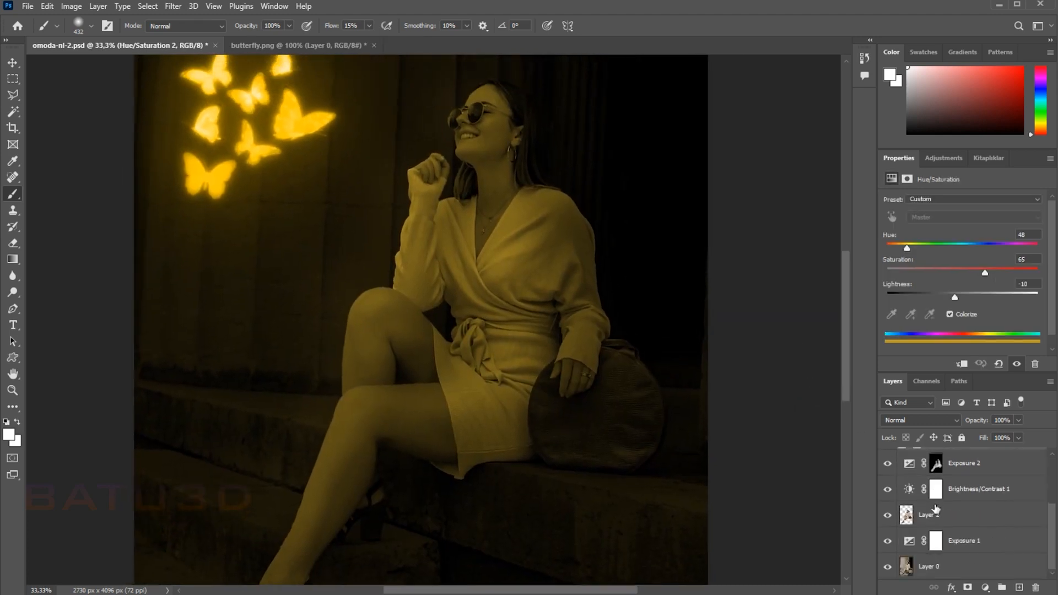
{"action": "scroll", "coordinate": [1003, 494], "scroll_direction": "up", "scroll_amount": 2}
{"action": "double_click", "coordinate": [1002, 493]}
{"action": "left_click_drag", "start_coordinate": [696, 384], "coordinate": [763, 384]}
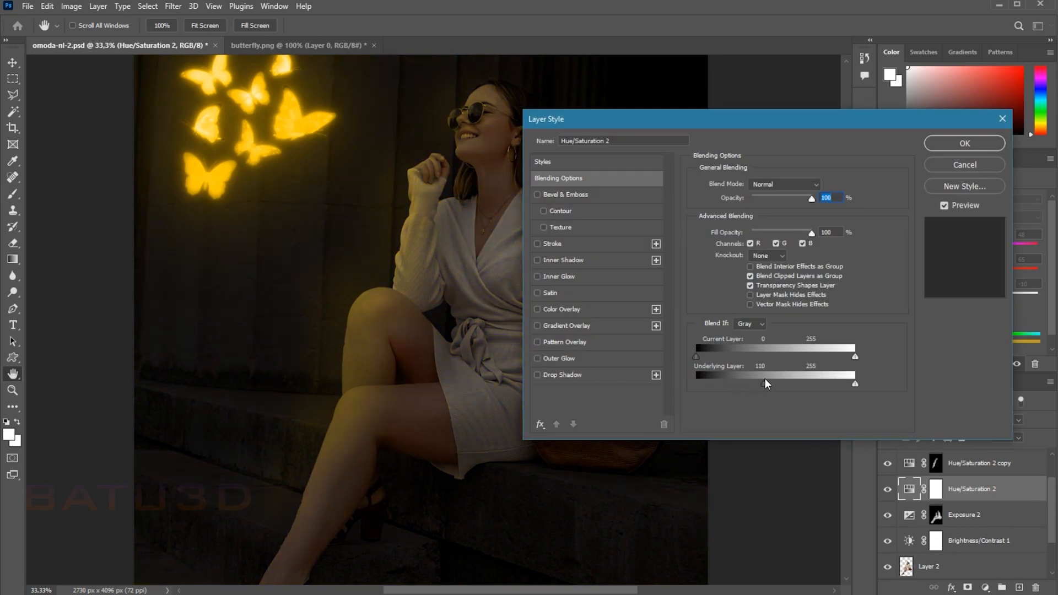
{"action": "left_click", "coordinate": [943, 145]}
Step: Paint more white along the woman's legs and the nearby steps on the Hue/Saturation 2 copy mask
{"action": "key", "text": "b"}
{"action": "mouse_move", "coordinate": [574, 285]}
{"action": "left_mouse_down"}
{"action": "mouse_move", "coordinate": [752, 266]}
{"action": "mouse_move", "coordinate": [746, 255]}
{"action": "left_mouse_up"}
{"action": "left_click", "coordinate": [936, 490]}
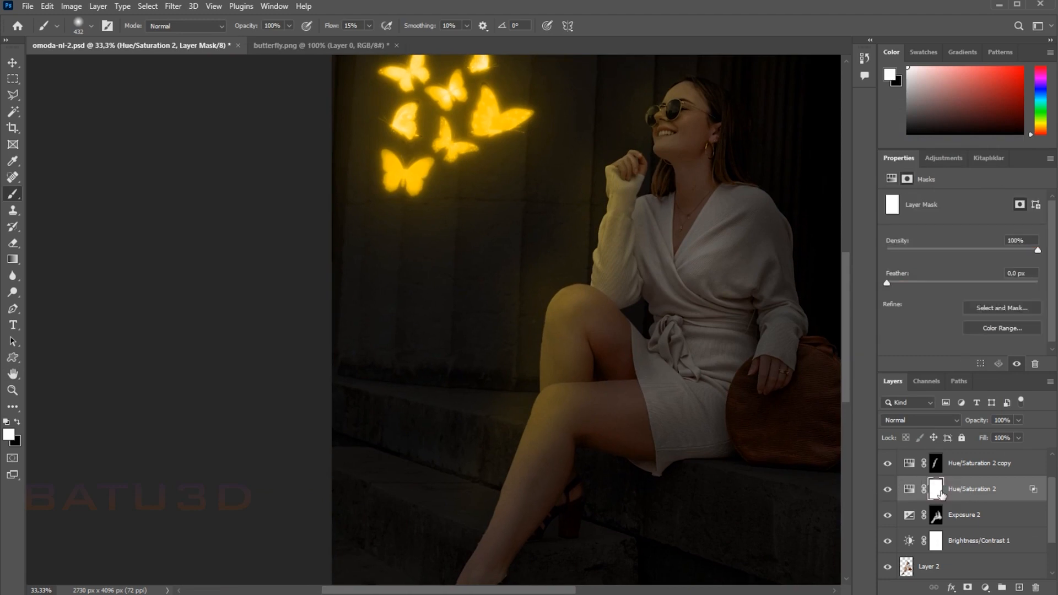
{"action": "scroll", "coordinate": [967, 474], "scroll_direction": "up", "scroll_amount": 2}
{"action": "left_click", "coordinate": [936, 501]}
{"action": "mouse_move", "coordinate": [703, 359]}
{"action": "left_mouse_down"}
{"action": "mouse_move", "coordinate": [526, 337]}
{"action": "mouse_move", "coordinate": [662, 221]}
{"action": "left_mouse_up"}
{"action": "key", "text": "ctrl+plus"}
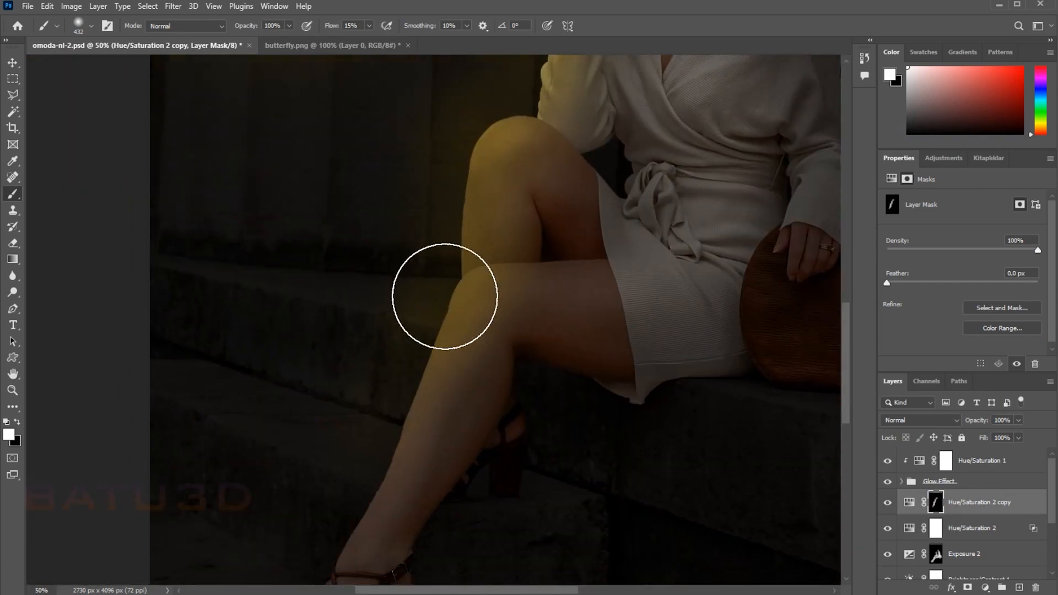
{"action": "mouse_move", "coordinate": [380, 413]}
{"action": "left_mouse_down"}
{"action": "mouse_move", "coordinate": [330, 503]}
{"action": "mouse_move", "coordinate": [420, 350]}
{"action": "mouse_move", "coordinate": [472, 194]}
{"action": "mouse_move", "coordinate": [465, 236]}
{"action": "mouse_move", "coordinate": [482, 369]}
{"action": "mouse_move", "coordinate": [567, 130]}
{"action": "left_mouse_up"}
{"action": "left_click_drag", "start_coordinate": [519, 177], "coordinate": [464, 465]}
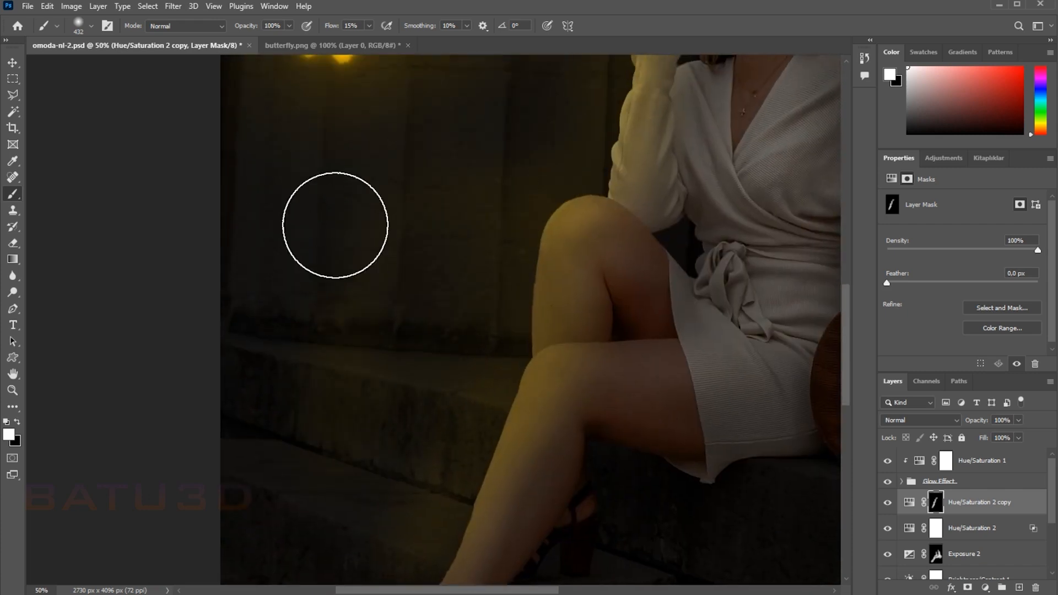
Step: Spread the yellow light over the wall around the butterflies and the woman's lit side on the Hue/Saturation 2 copy mask, finishing at 5% flow
{"action": "mouse_move", "coordinate": [502, 191]}
{"action": "left_mouse_down"}
{"action": "mouse_move", "coordinate": [437, 276]}
{"action": "mouse_move", "coordinate": [414, 335]}
{"action": "left_mouse_up"}
{"action": "mouse_move", "coordinate": [532, 201]}
{"action": "left_mouse_down"}
{"action": "mouse_move", "coordinate": [484, 338]}
{"action": "mouse_move", "coordinate": [440, 416]}
{"action": "left_mouse_up"}
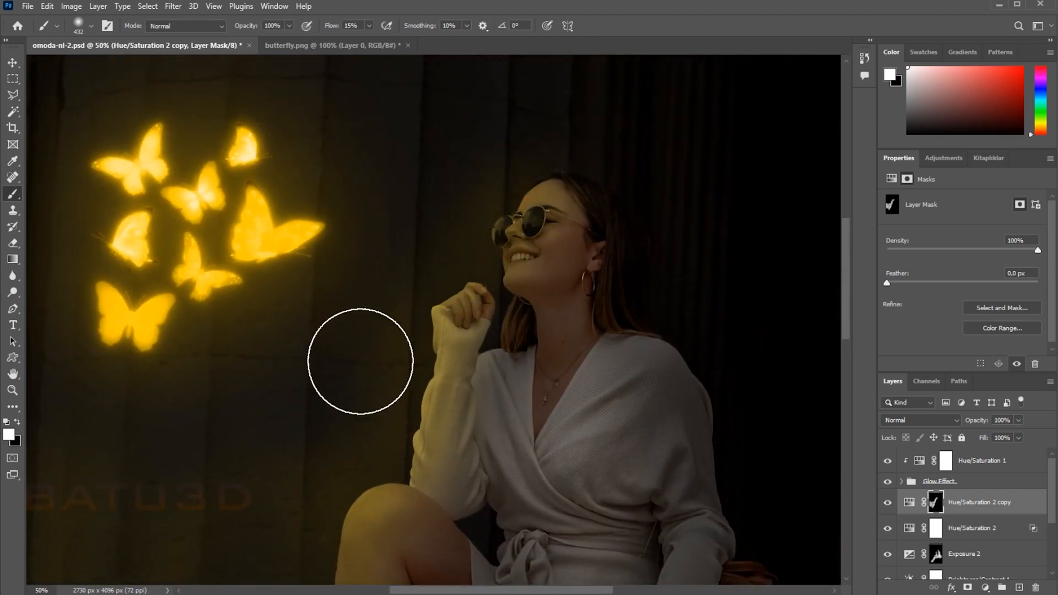
{"action": "left_click_drag", "start_coordinate": [361, 376], "coordinate": [394, 313]}
{"action": "left_click_drag", "start_coordinate": [466, 129], "coordinate": [396, 386]}
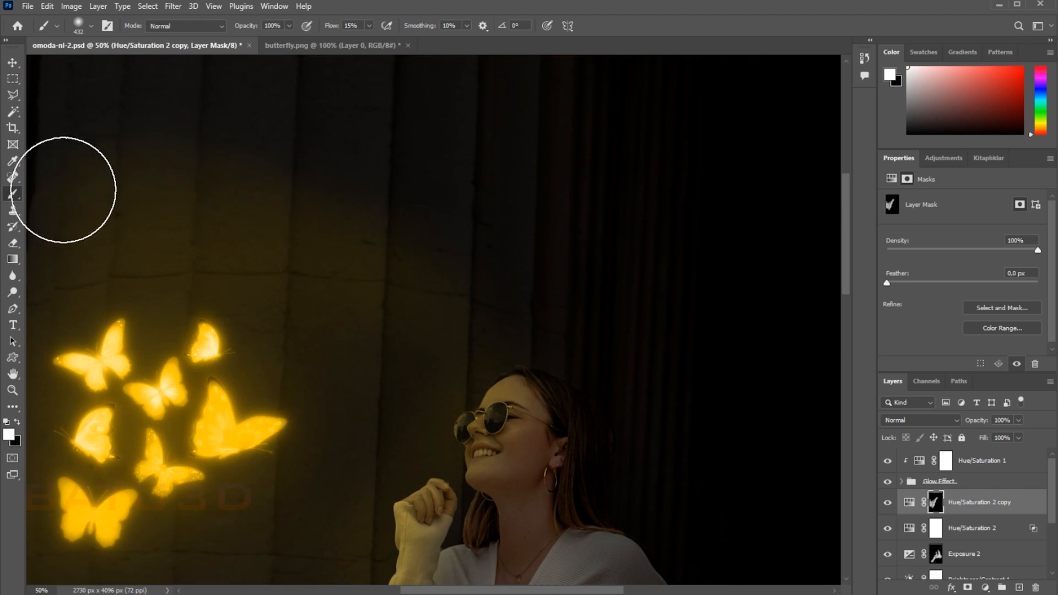
{"action": "key", "text": "ctrl+minus"}
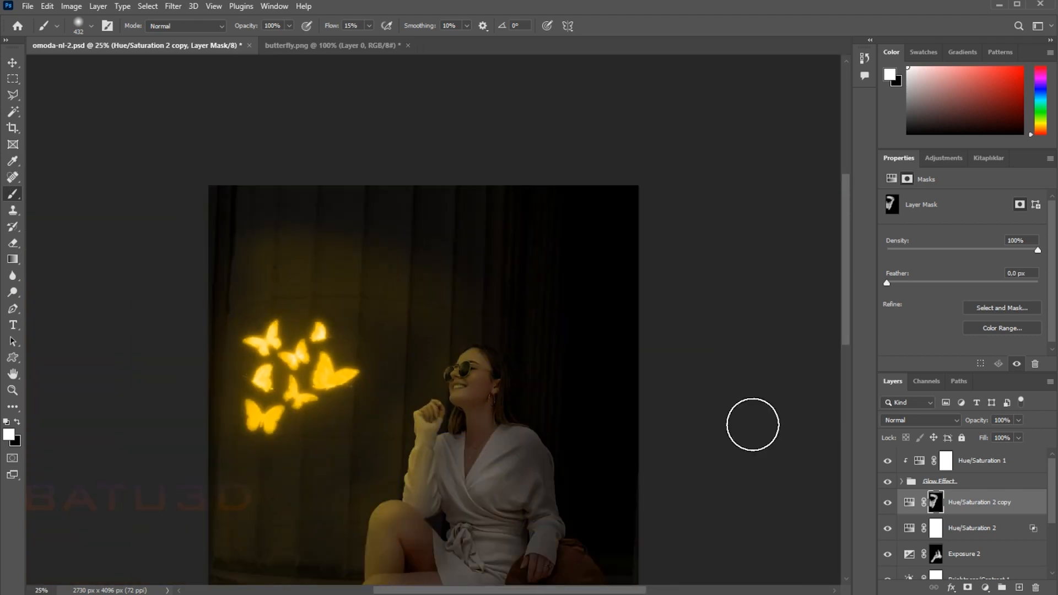
{"action": "left_click_drag", "start_coordinate": [640, 330], "coordinate": [631, 298]}
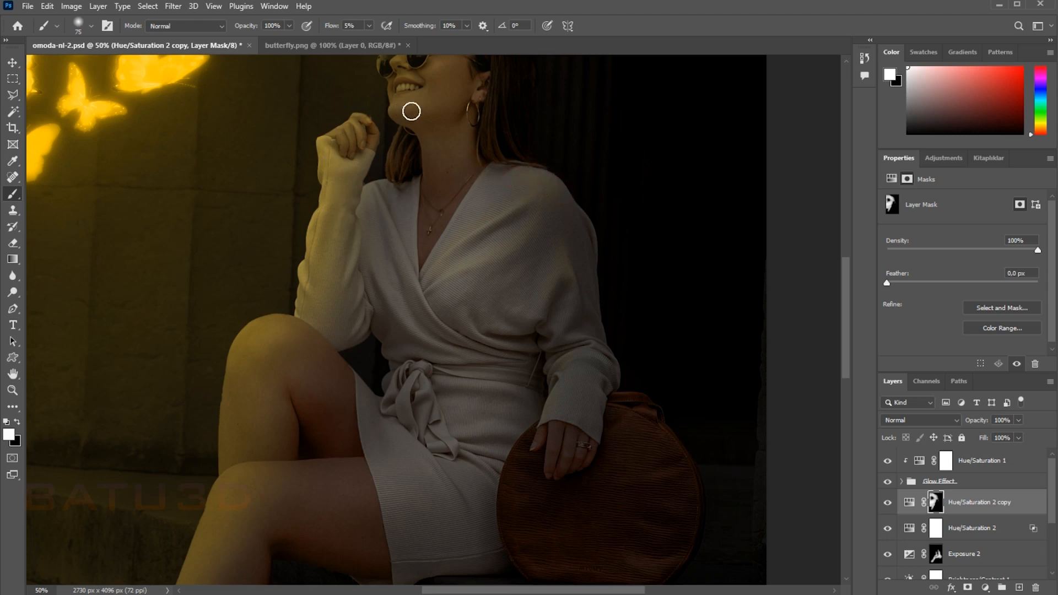
{"action": "scroll", "coordinate": [411, 111], "scroll_direction": "up", "scroll_amount": 3}
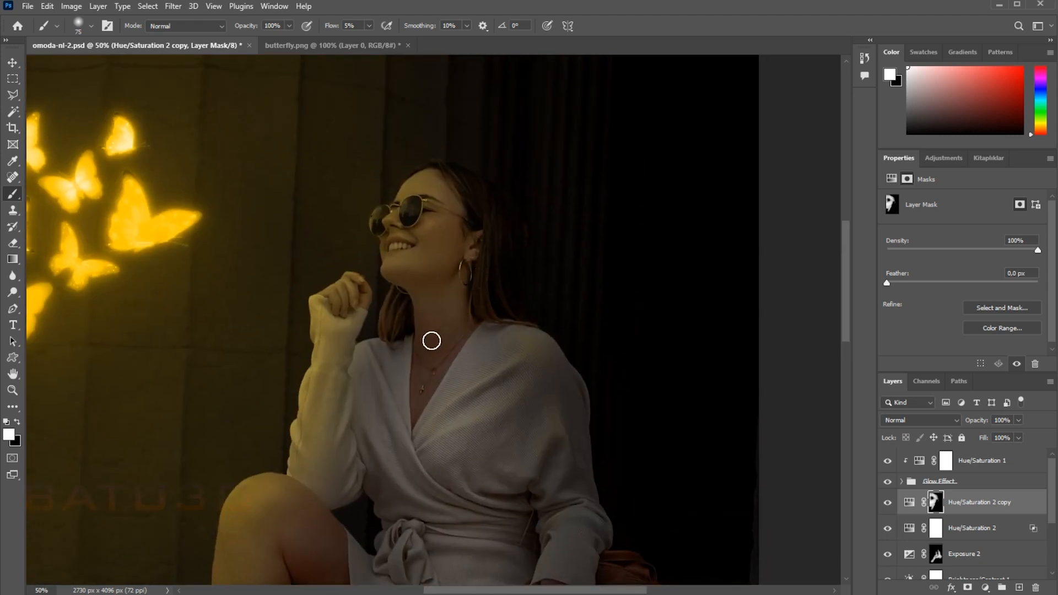
{"action": "left_click_drag", "start_coordinate": [450, 567], "coordinate": [633, 88]}
{"action": "left_click_drag", "start_coordinate": [711, 257], "coordinate": [476, 495]}
{"action": "left_click_drag", "start_coordinate": [634, 252], "coordinate": [581, 334]}
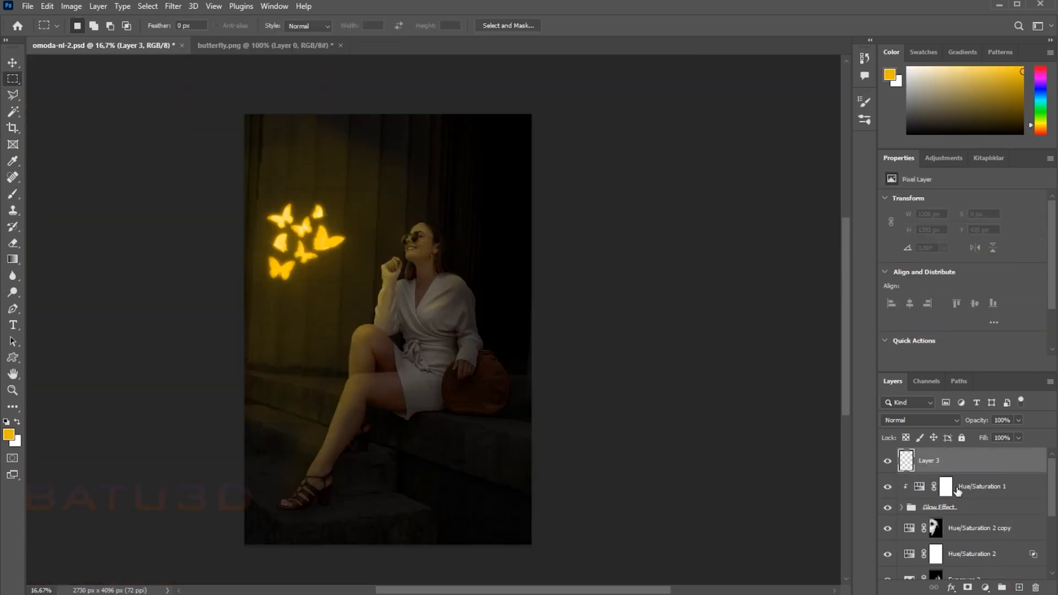
Step: Paint yellow-orange particles around the butterflies on a new top layer, using the scattered-dot brush tip at 220 px with 90% spacing
{"action": "key", "text": "F5"}
{"action": "key", "text": "b"}
{"action": "left_click", "coordinate": [1020, 589]}
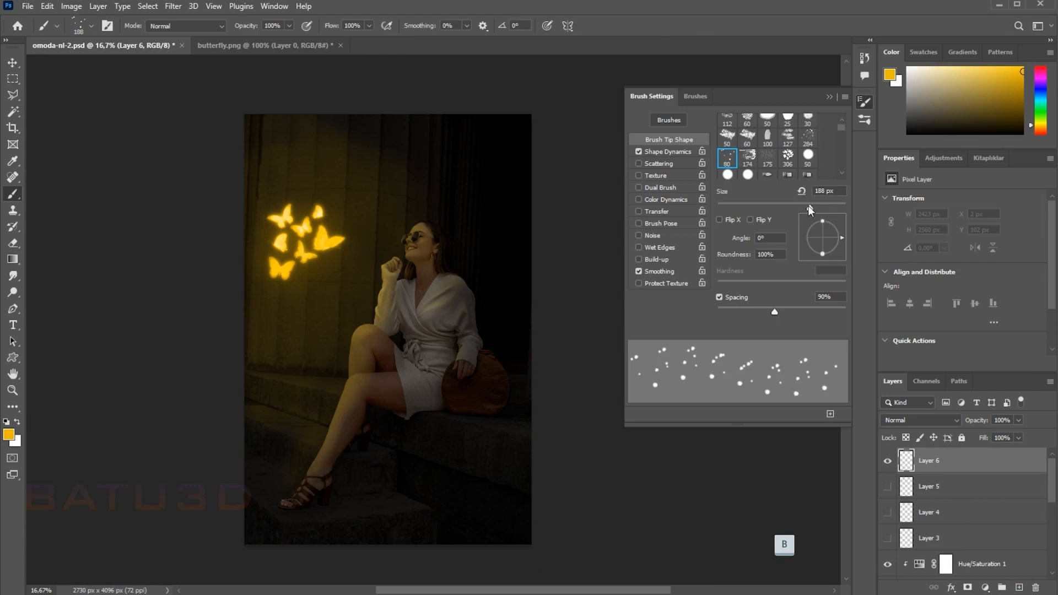
{"action": "left_click", "coordinate": [339, 210]}
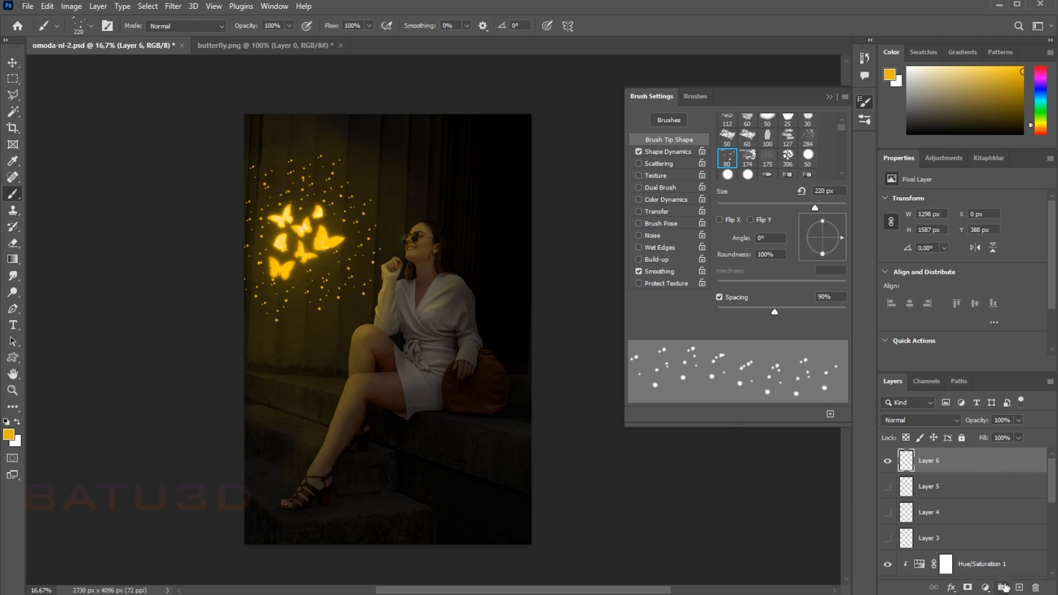
Step: Convert the particle layer, Layer 6, to a smart object and apply a Gaussian Blur with a 5 px radius
{"action": "right_click", "coordinate": [971, 464]}
{"action": "left_click", "coordinate": [882, 281]}
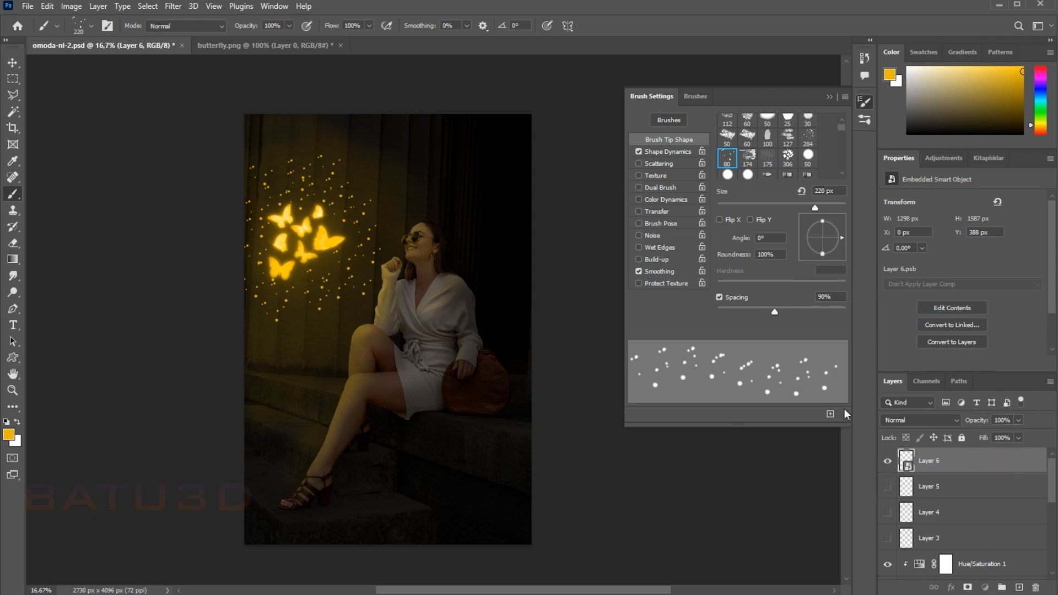
{"action": "left_click", "coordinate": [173, 6]}
{"action": "mouse_move", "coordinate": [230, 168]}
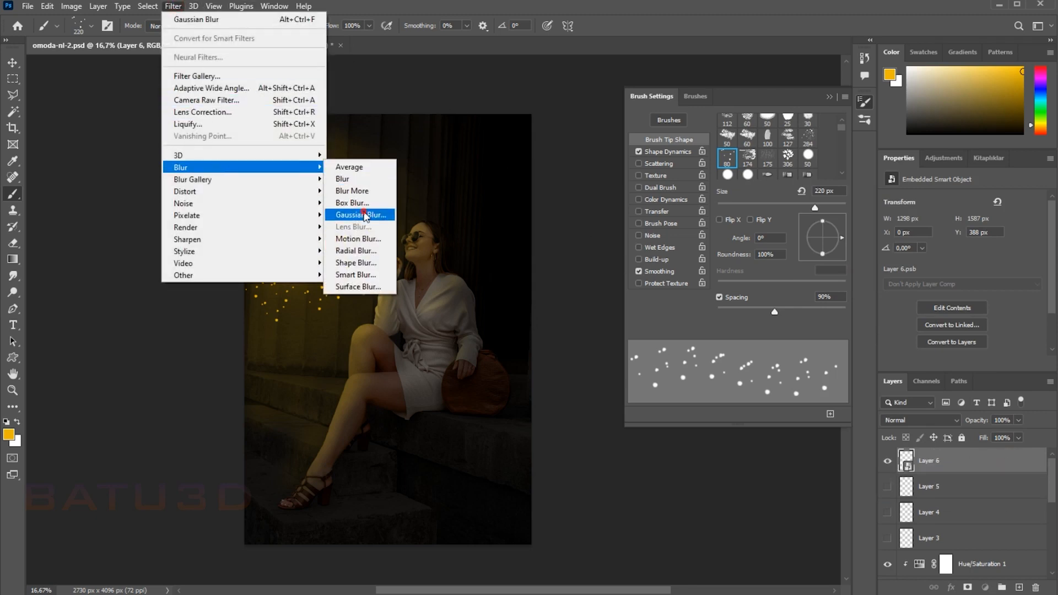
{"action": "left_click", "coordinate": [355, 216]}
{"action": "type", "text": "5"}
{"action": "left_click", "coordinate": [728, 141]}
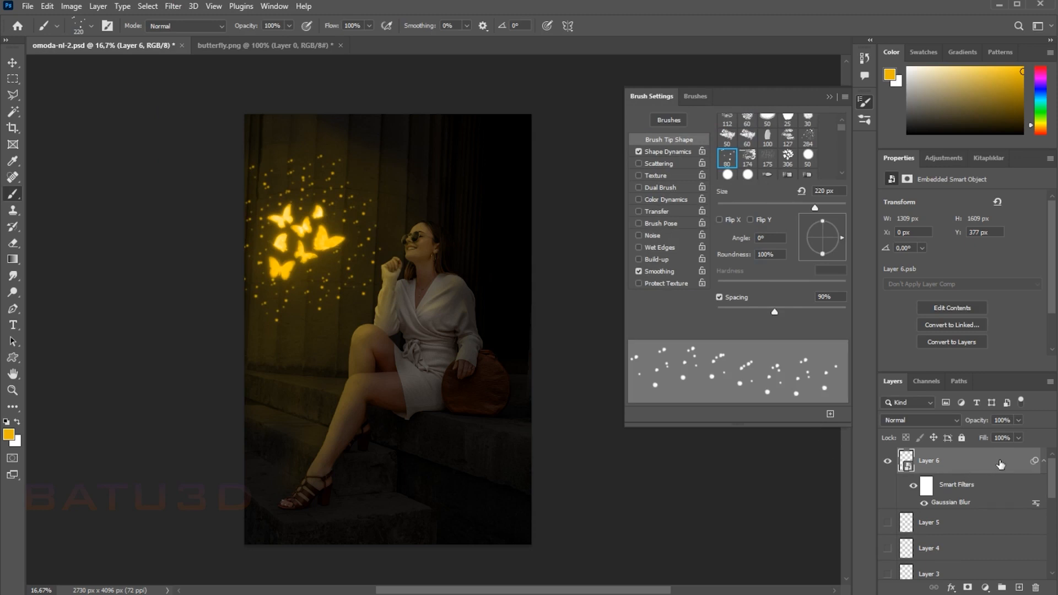
Step: Duplicate the blurred particle layer and increase the Gaussian Blur radius on the copy
{"action": "key", "text": "ctrl+j"}
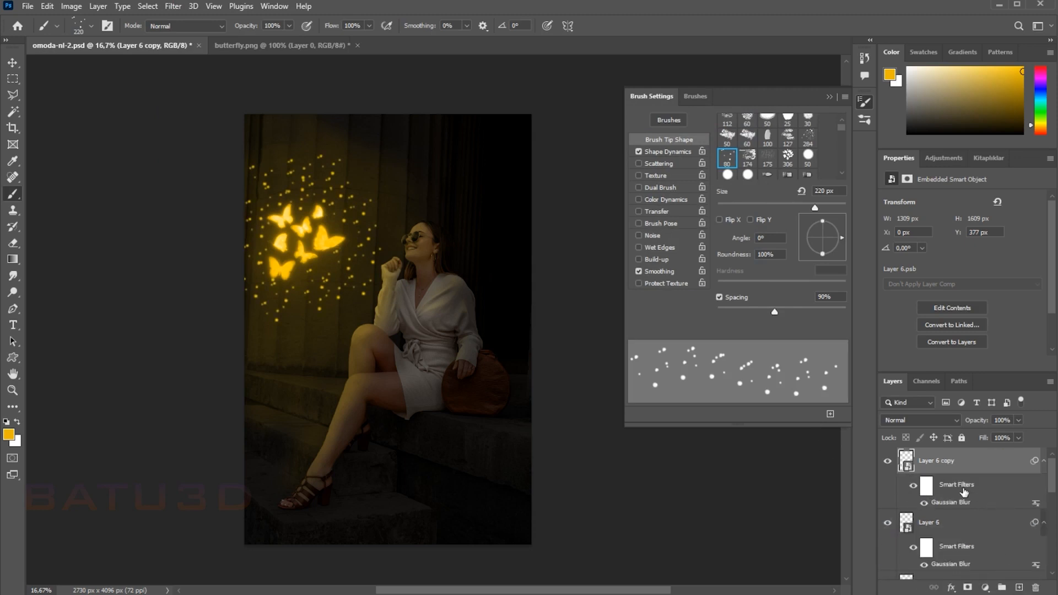
{"action": "double_click", "coordinate": [963, 503]}
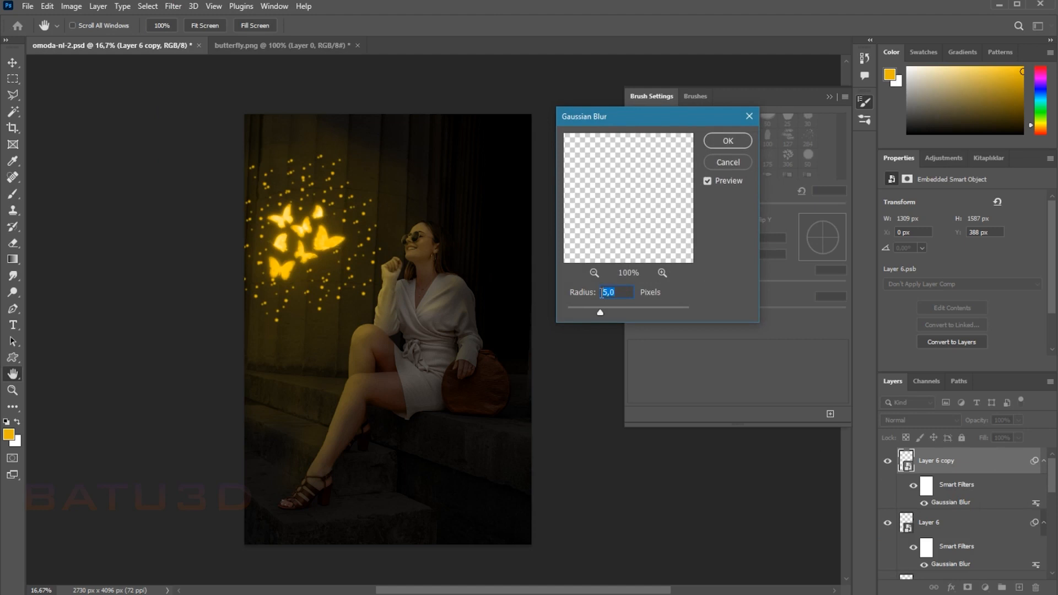
{"action": "left_click", "coordinate": [727, 143]}
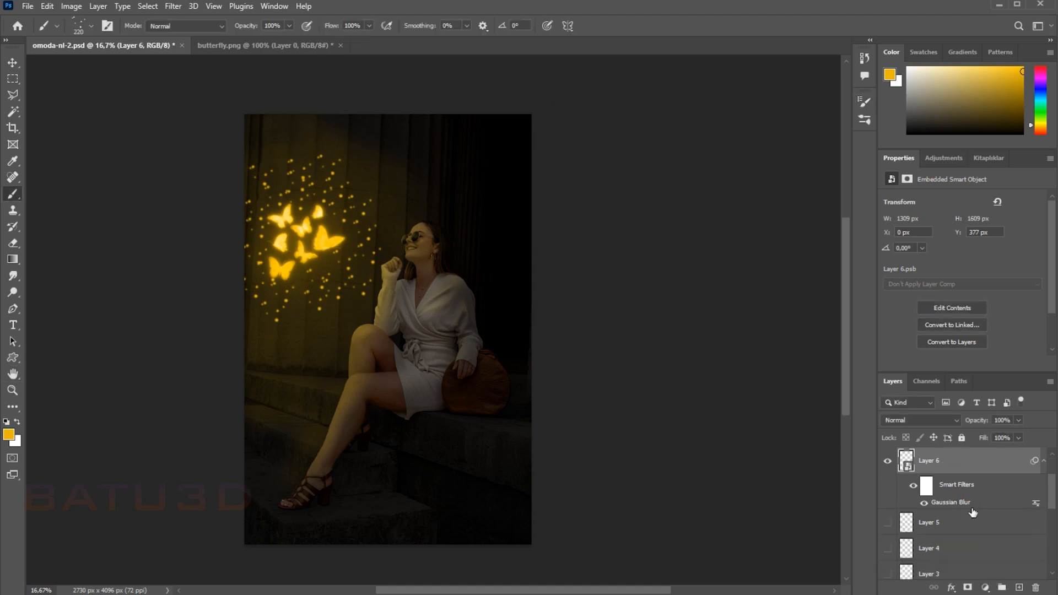
Step: Delete the Gaussian Blur smart filter from the original Layer 6 and select Layer 6 copy
{"action": "left_click_drag", "start_coordinate": [973, 505], "coordinate": [1036, 588]}
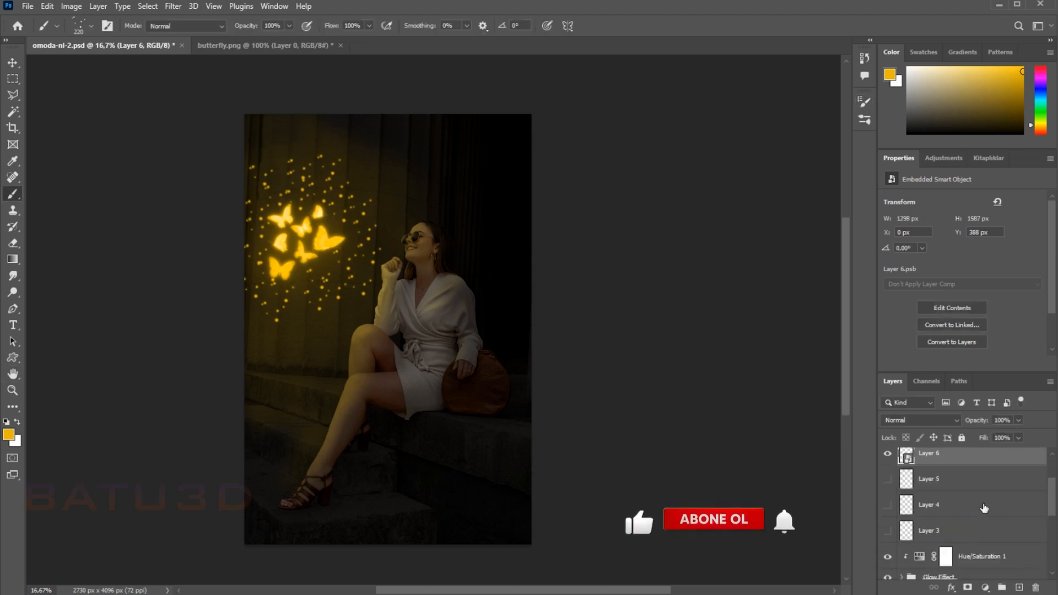
{"action": "scroll", "coordinate": [984, 508], "scroll_direction": "up", "scroll_amount": 3}
{"action": "left_click", "coordinate": [965, 462]}
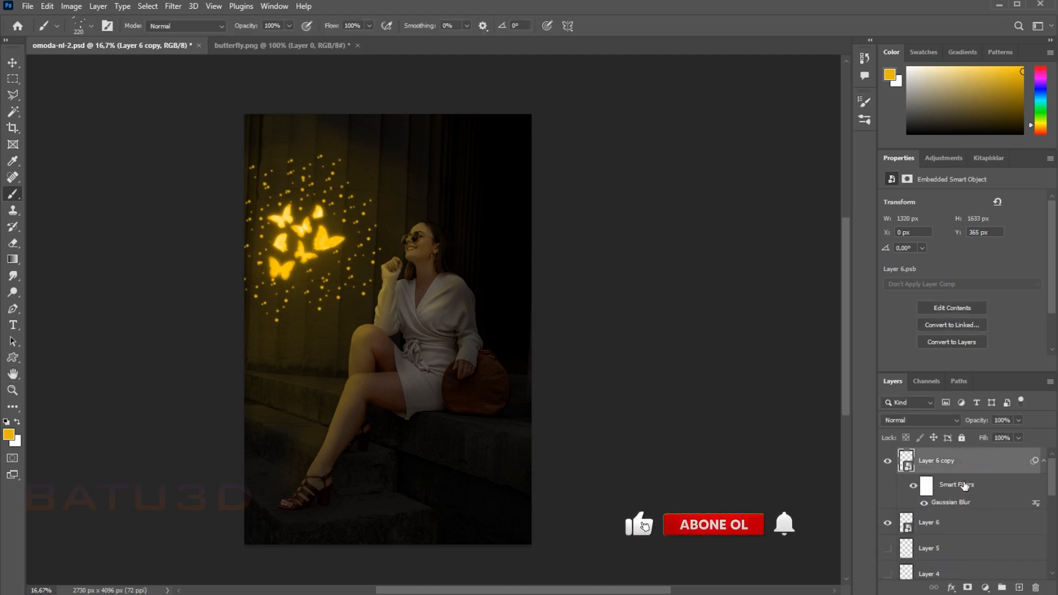
Step: Set the Gaussian Blur radius of the Layer 6 copy smart filter to 5 px
{"action": "double_click", "coordinate": [962, 503]}
{"action": "type", "text": "5"}
{"action": "left_click", "coordinate": [727, 141]}
Step: Duplicate Layer 6 copy and set the Gaussian Blur radius of the new duplicate to 10 px
{"action": "left_click_drag", "start_coordinate": [987, 466], "coordinate": [1019, 589]}
{"action": "double_click", "coordinate": [962, 503]}
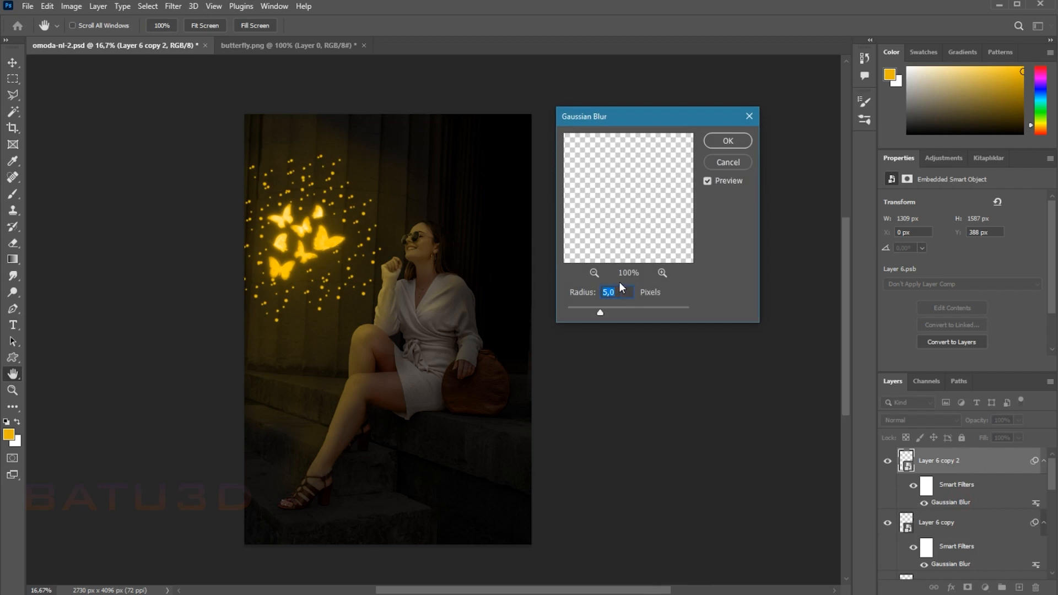
{"action": "type", "text": "10"}
{"action": "left_click", "coordinate": [732, 142]}
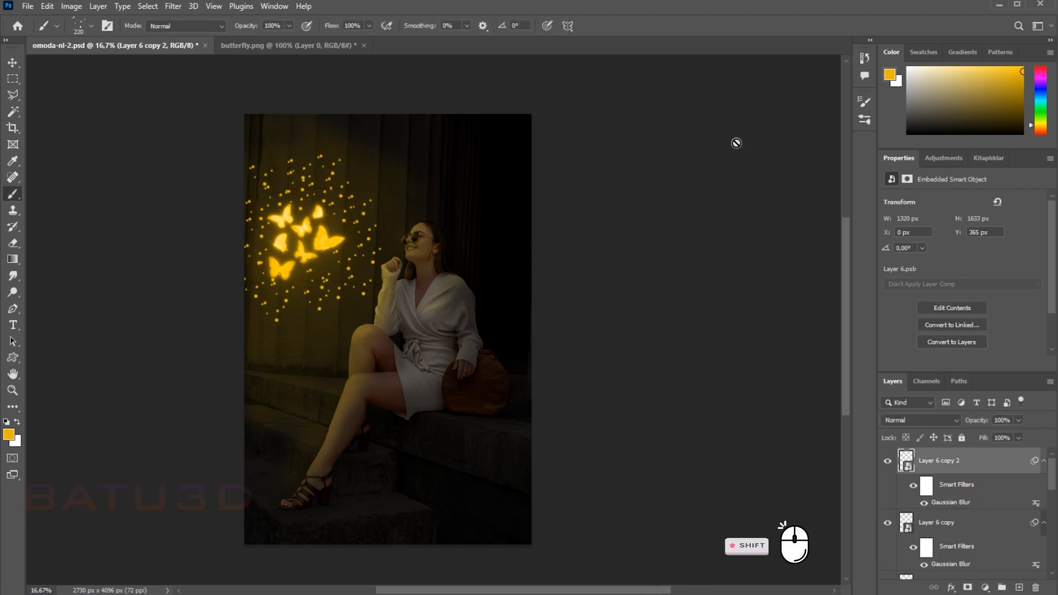
Step: Group the three particle layers, Layer 6 copy 2 through Layer 6, and select the group
{"action": "scroll", "coordinate": [981, 524], "scroll_direction": "down", "scroll_amount": 1}
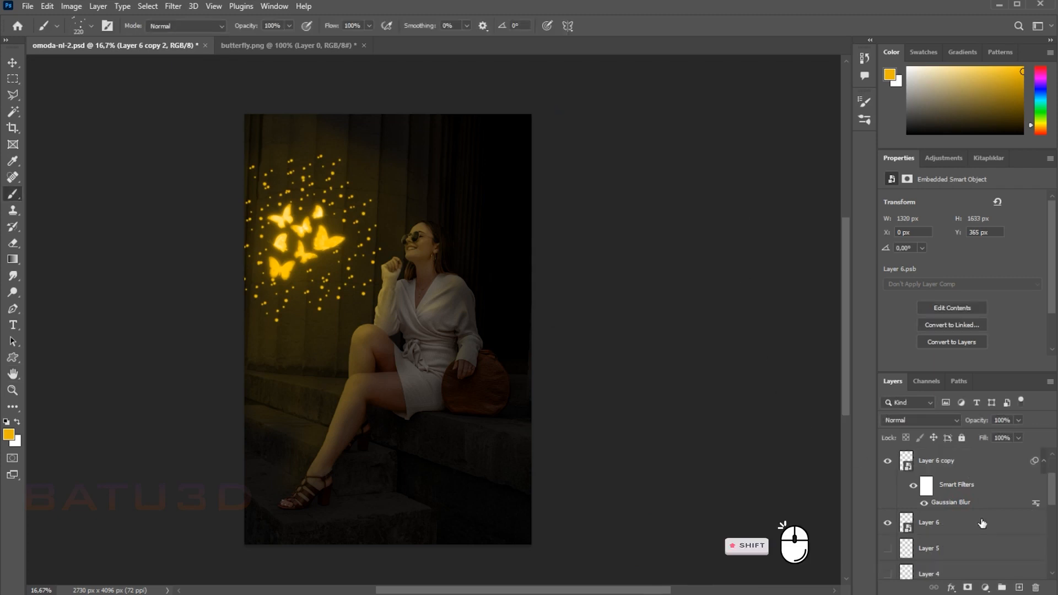
{"action": "left_click", "coordinate": [980, 525], "text": "shift"}
{"action": "left_click", "coordinate": [1003, 588]}
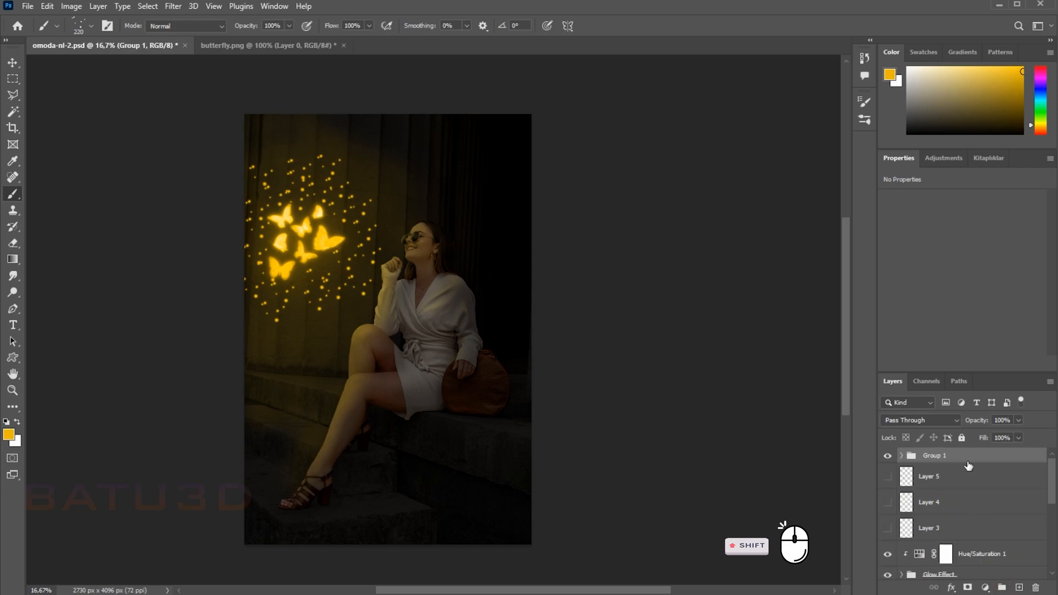
{"action": "left_click", "coordinate": [995, 457]}
Step: Add a Hue/Saturation adjustment above the particle group with Colorize enabled and clip it to the group
{"action": "left_click", "coordinate": [986, 588]}
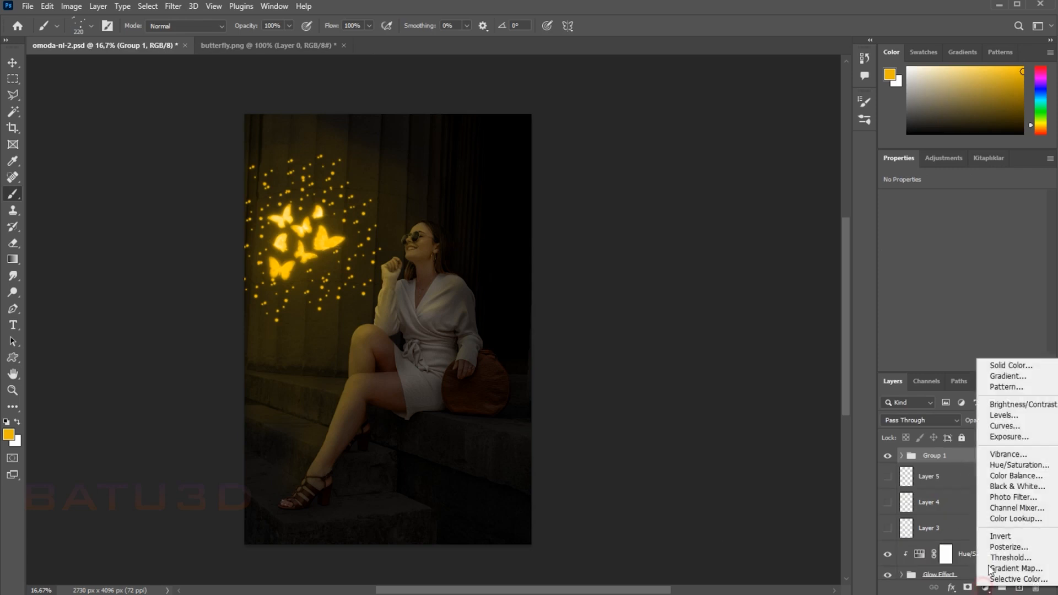
{"action": "left_click", "coordinate": [1003, 467]}
{"action": "left_click", "coordinate": [950, 314]}
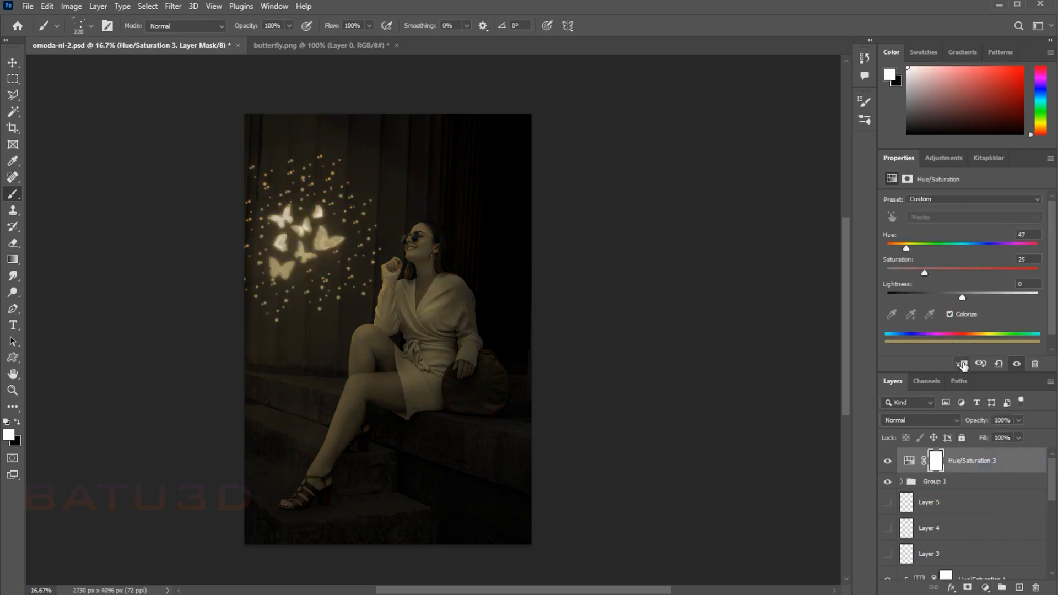
{"action": "left_click", "coordinate": [962, 364]}
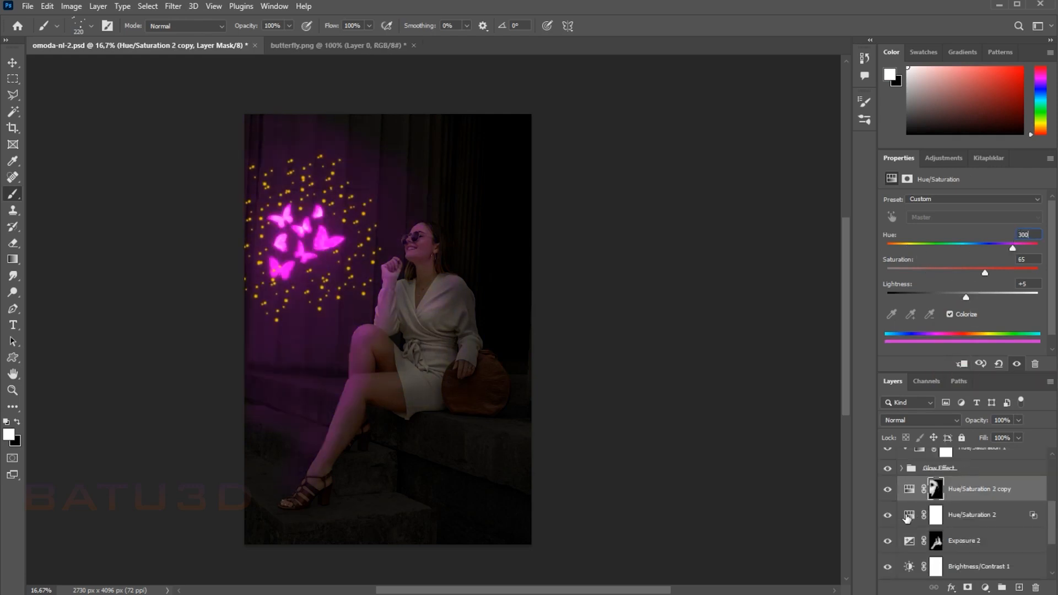
Step: Set the hue to 300 on the particle group's Hue/Saturation adjustment and on Hue/Saturation 2
{"action": "scroll", "coordinate": [937, 504], "scroll_direction": "up", "scroll_amount": 5}
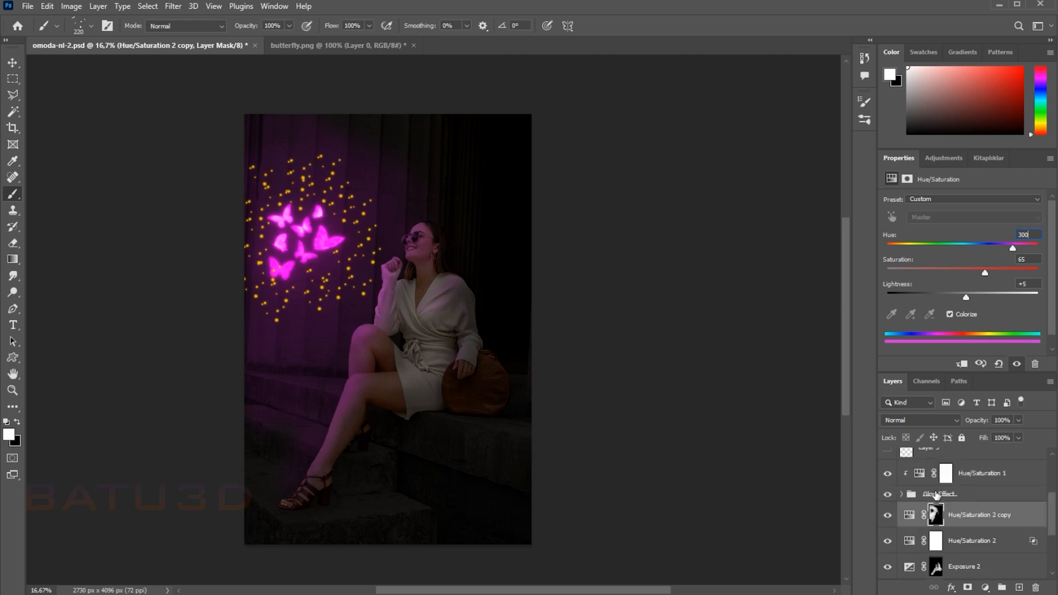
{"action": "left_click", "coordinate": [923, 463]}
{"action": "type", "text": "300"}
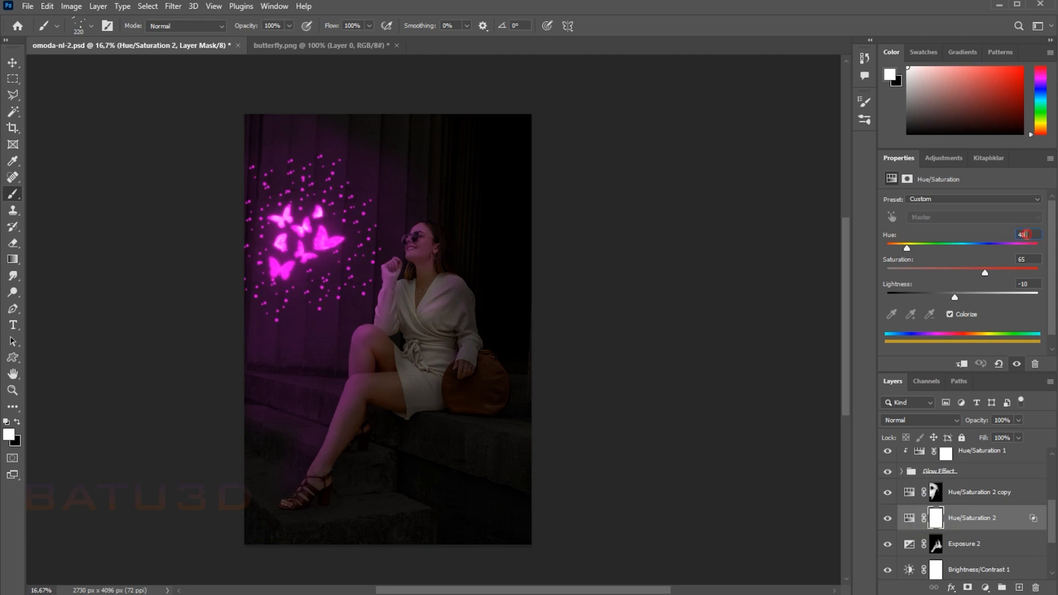
{"action": "type", "text": "300"}
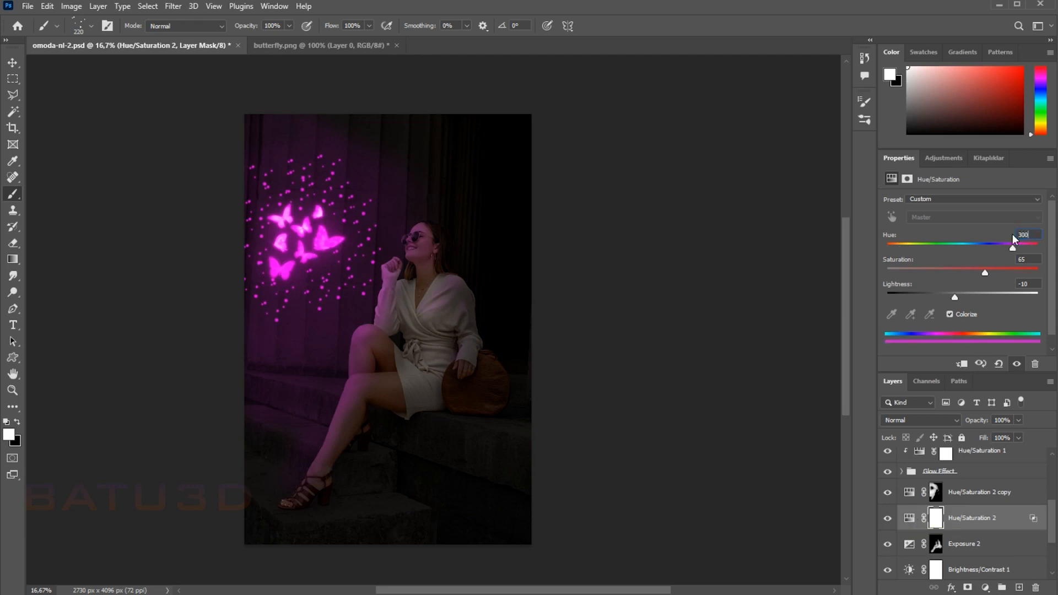
Step: Check the settings of the Hue/Saturation 2 copy, Exposure 2 and Hue/Saturation 1 adjustment layers
{"action": "left_click", "coordinate": [967, 500]}
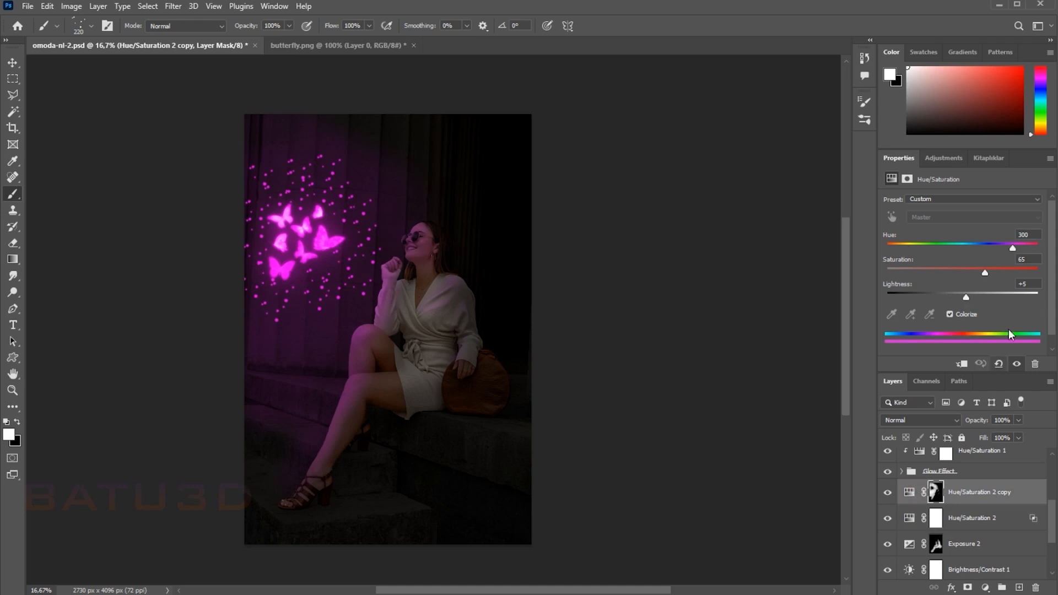
{"action": "left_click", "coordinate": [920, 546]}
{"action": "scroll", "coordinate": [933, 521], "scroll_direction": "up", "scroll_amount": 3}
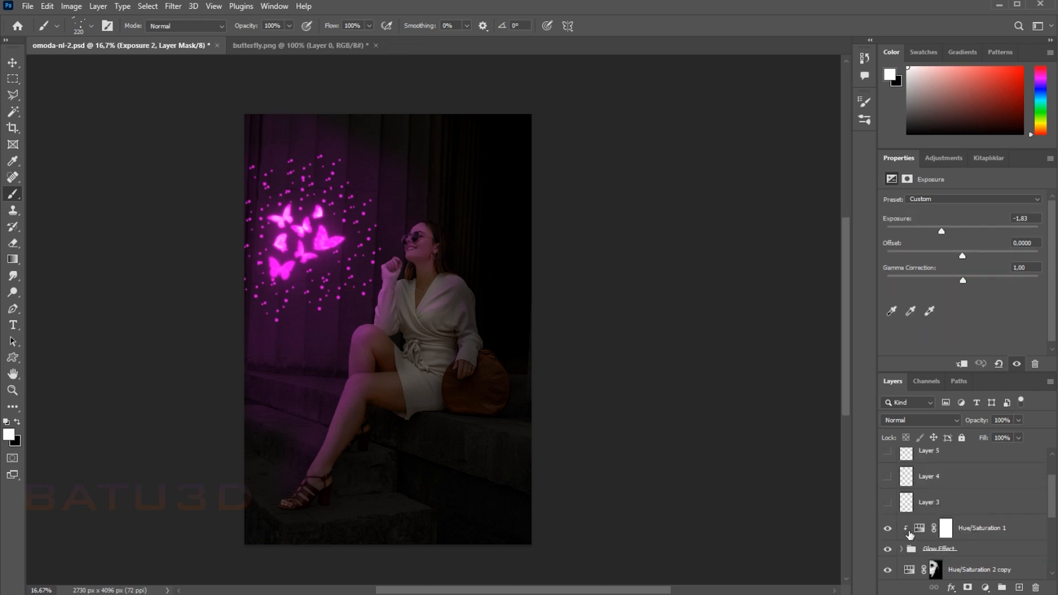
{"action": "left_click", "coordinate": [919, 528]}
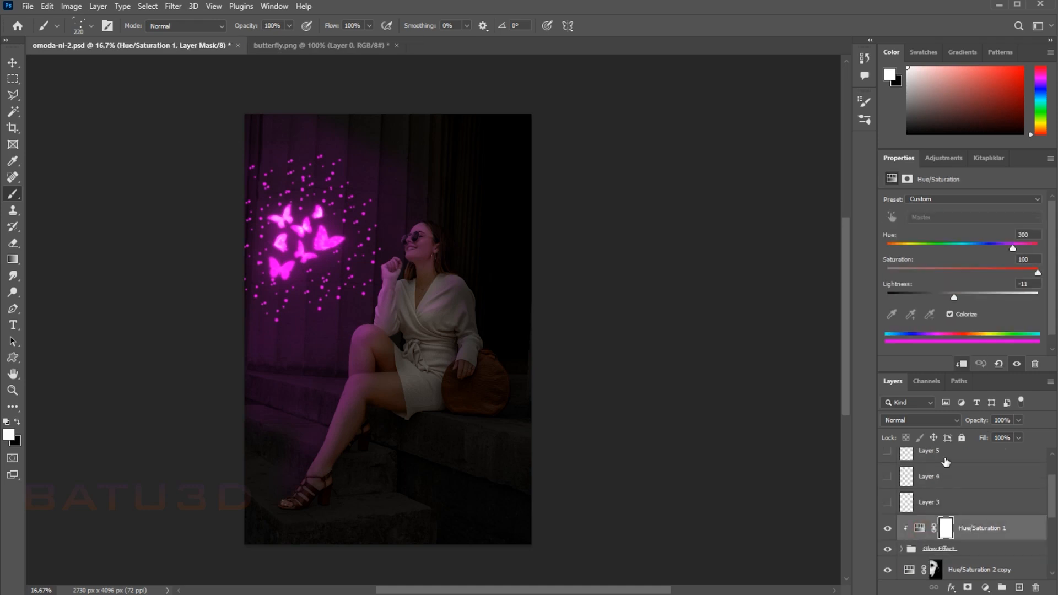
{"action": "scroll", "coordinate": [946, 462], "scroll_direction": "up", "scroll_amount": 1}
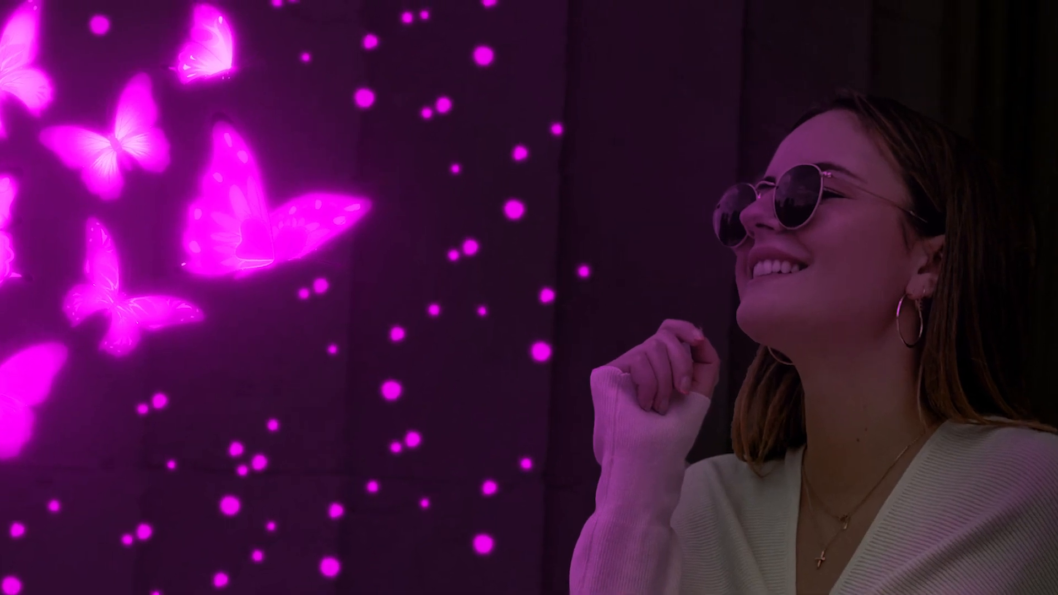